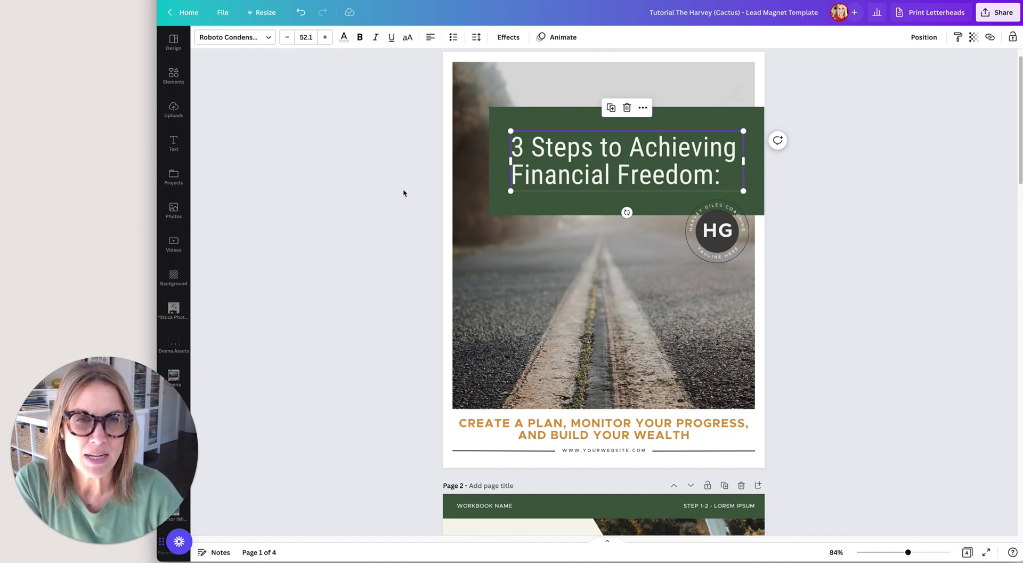
Step: Select the '3 Steps to Achieving Financial Freedom:' heading and apply Bold
click(375, 197)
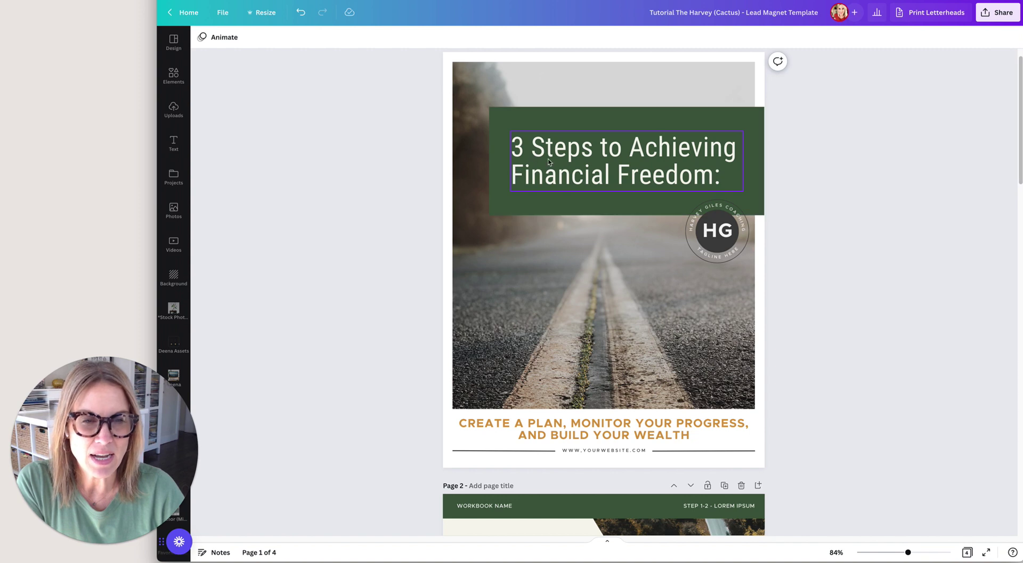
click(552, 159)
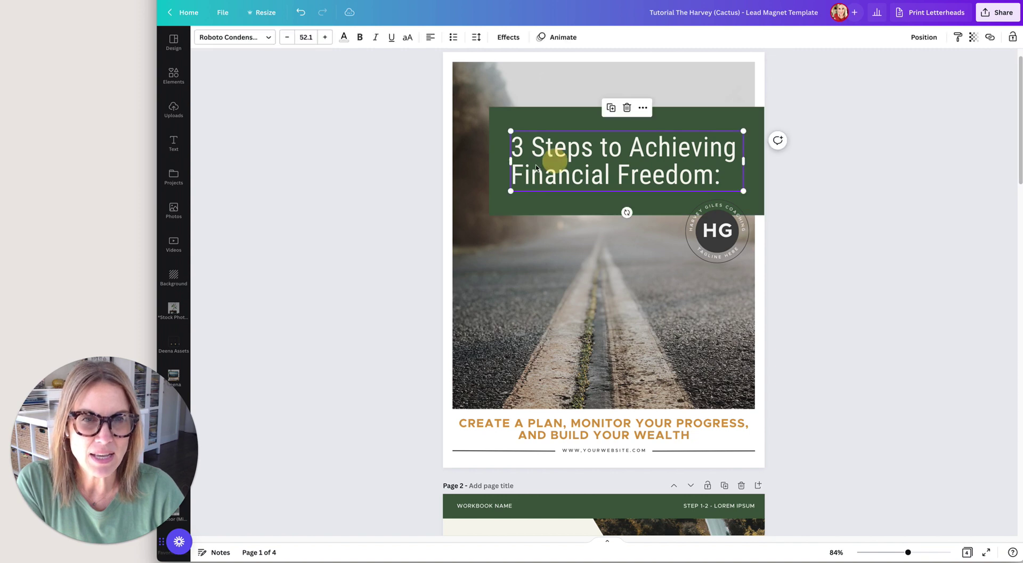
click(549, 431)
click(391, 390)
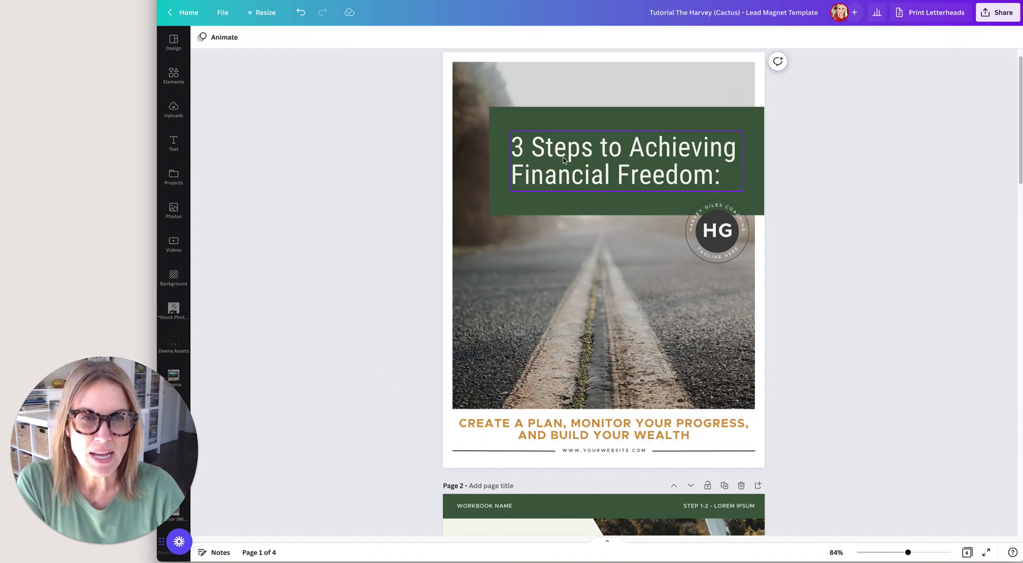
click(551, 169)
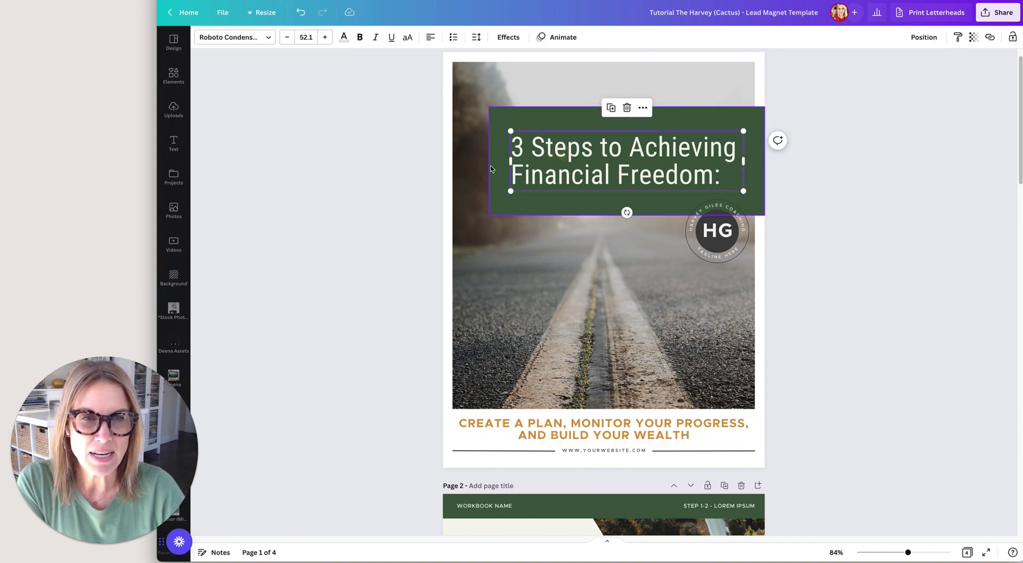
click(360, 38)
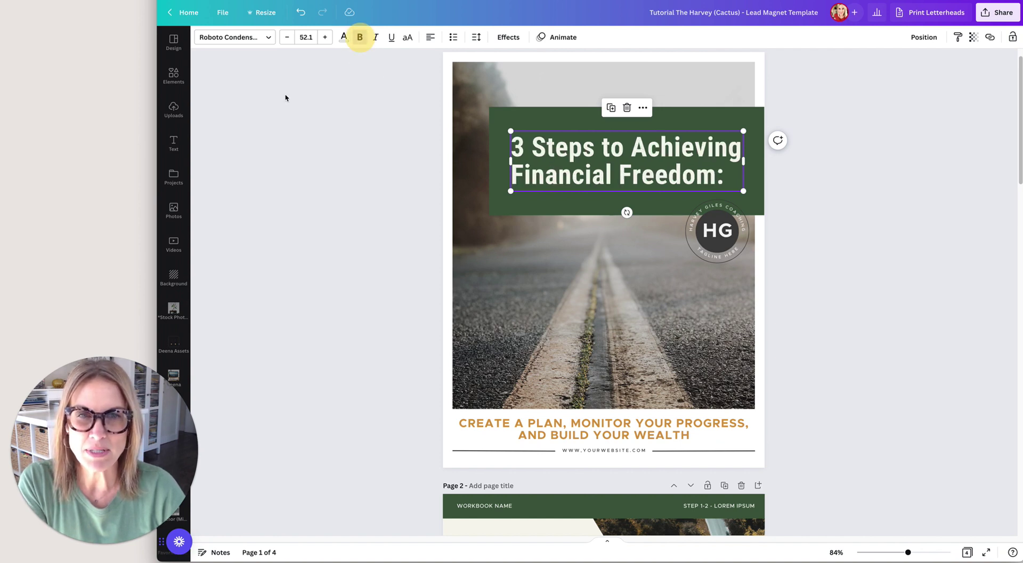
Step: Add a Shadow effect to the heading, trying dark, white and orange colours and various transparencies
click(508, 37)
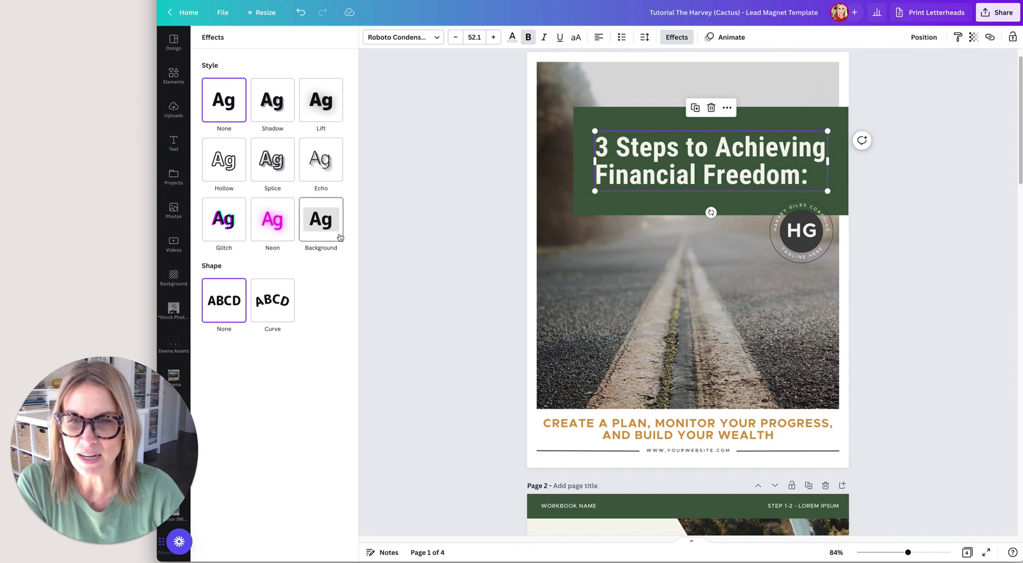
click(270, 104)
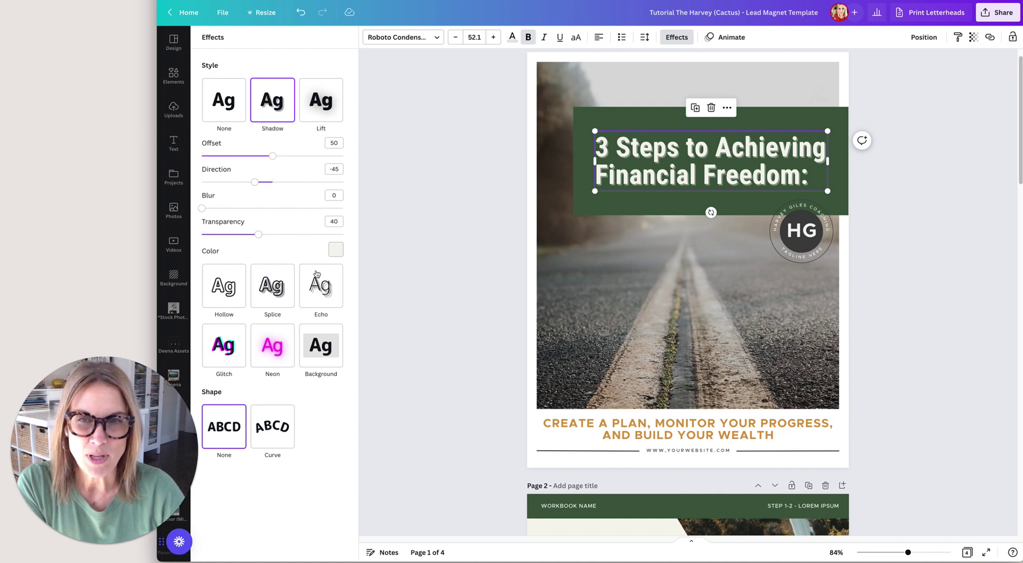
click(336, 251)
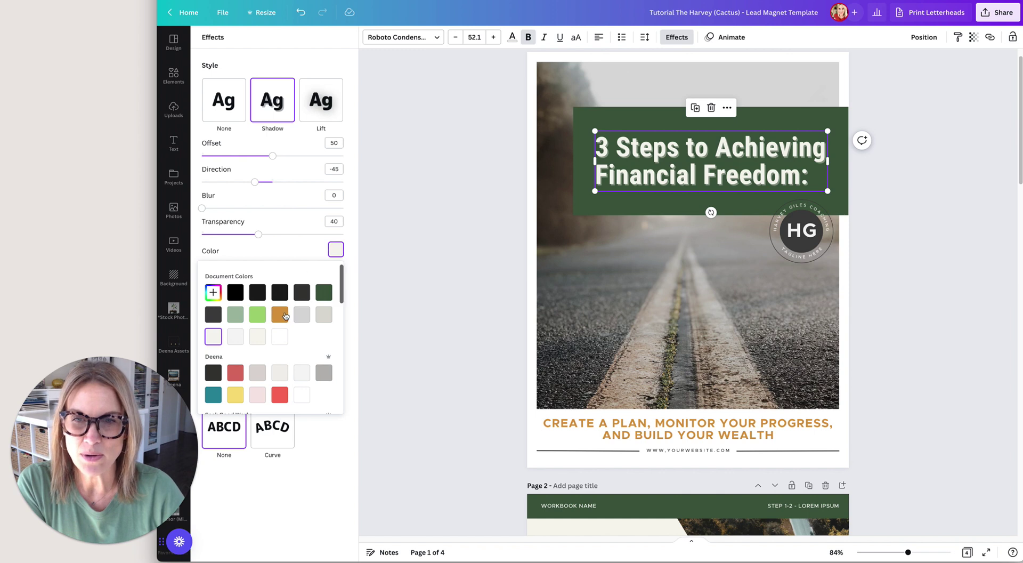
click(280, 293)
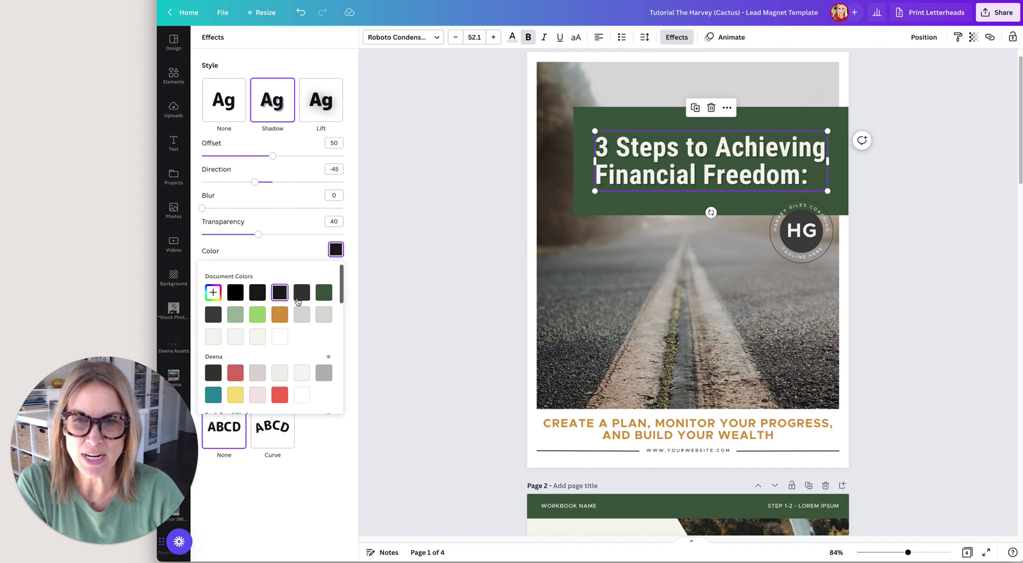
click(281, 340)
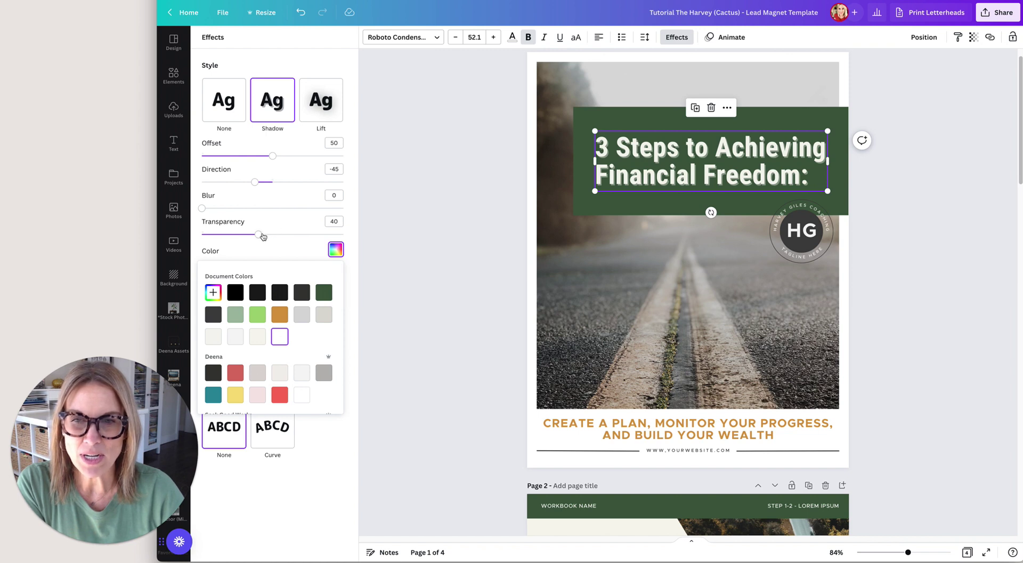
drag(262, 236, 220, 234)
click(335, 250)
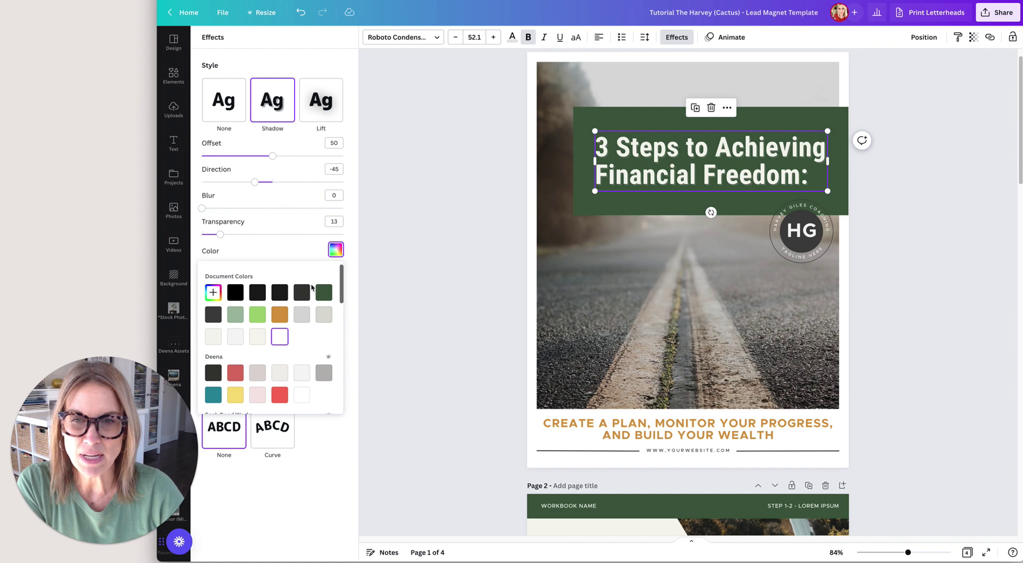
click(278, 316)
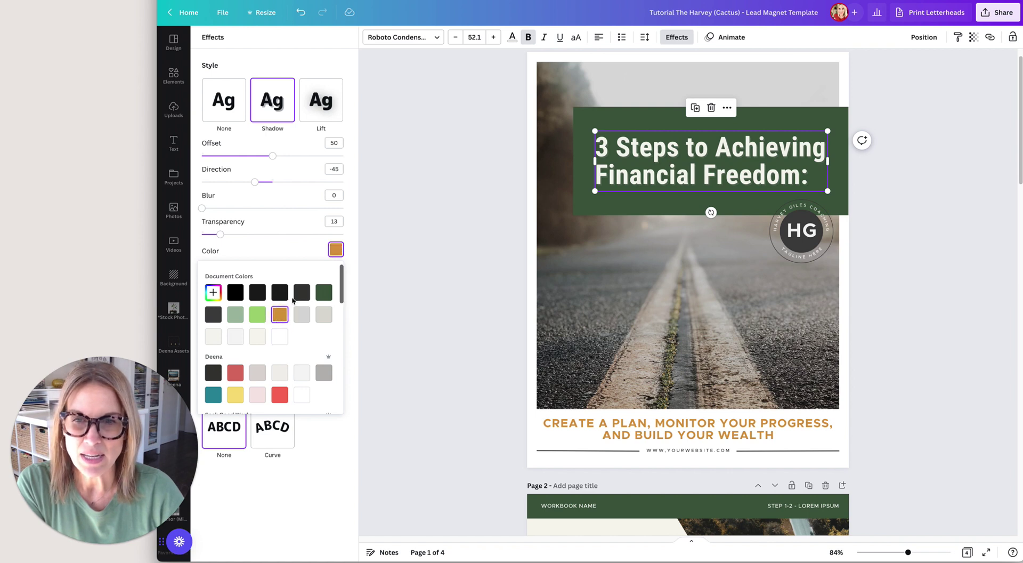
click(245, 235)
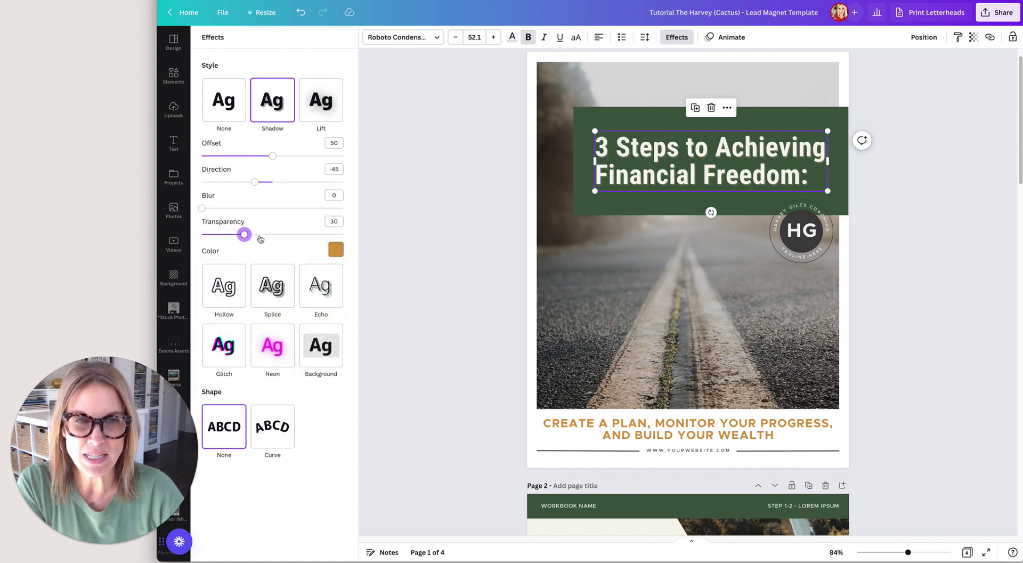
drag(260, 238, 302, 238)
click(317, 235)
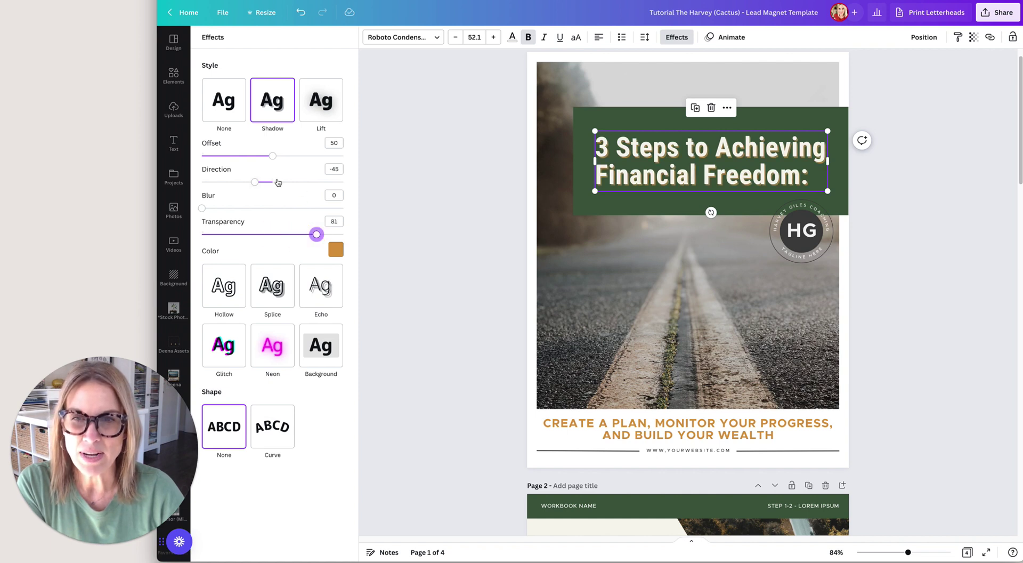
Step: Adjust the shadow's direction and blur, set offset to 37, and lower its transparency
mouse_move(256, 182)
mouse_down()
mouse_move(309, 183)
mouse_move(269, 182)
mouse_up()
drag(202, 208, 255, 209)
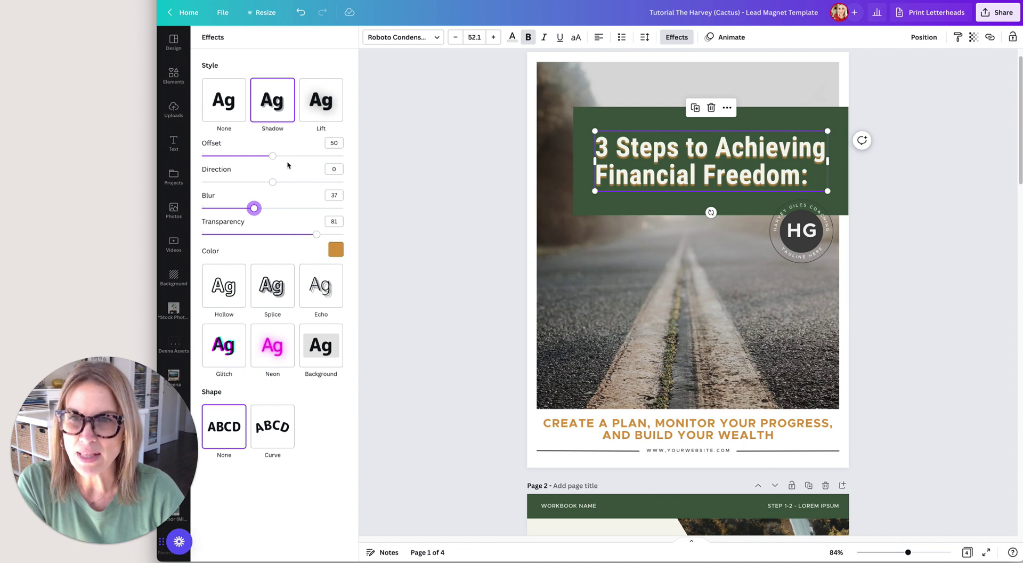
drag(272, 156, 314, 157)
click(226, 157)
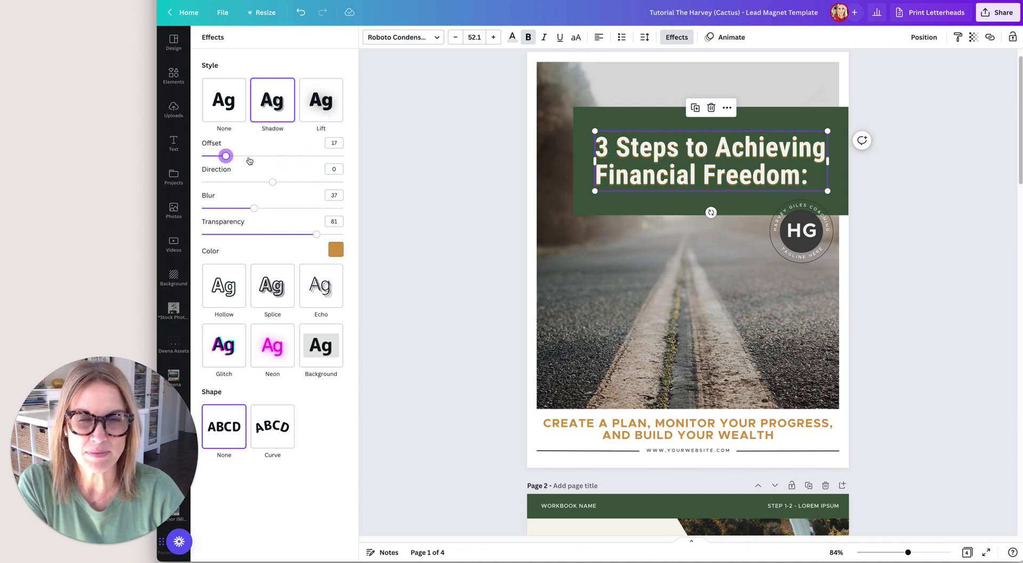
click(246, 156)
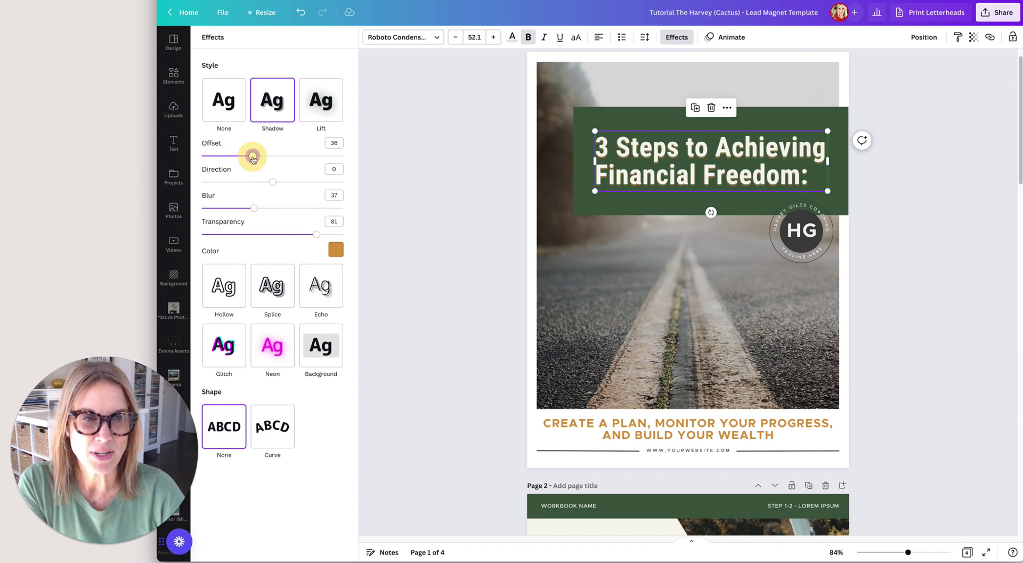
click(254, 156)
drag(314, 235, 276, 235)
Step: Make the shadow sage green with blur 20 and direction 77
click(336, 249)
click(236, 314)
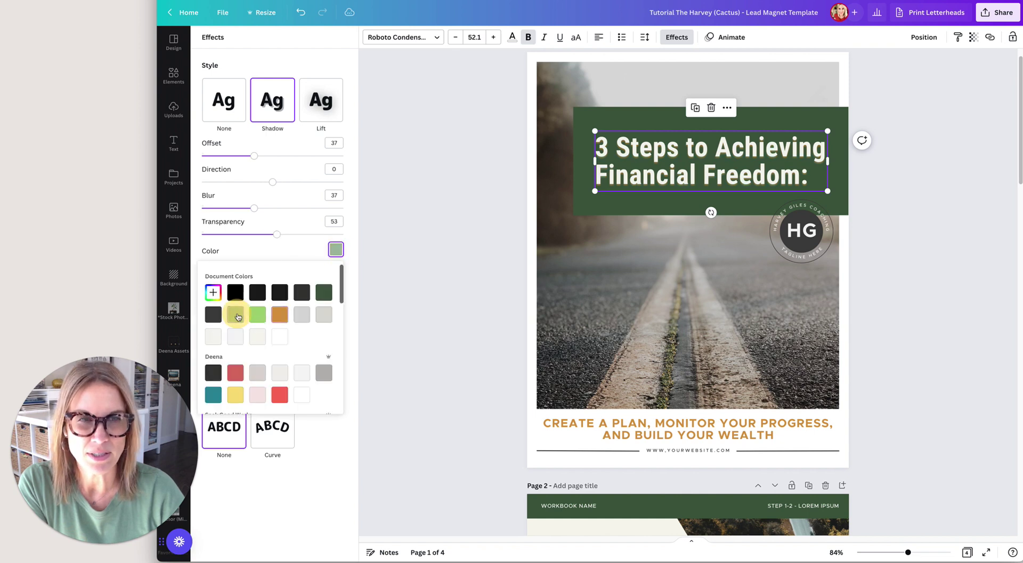
drag(255, 209, 229, 207)
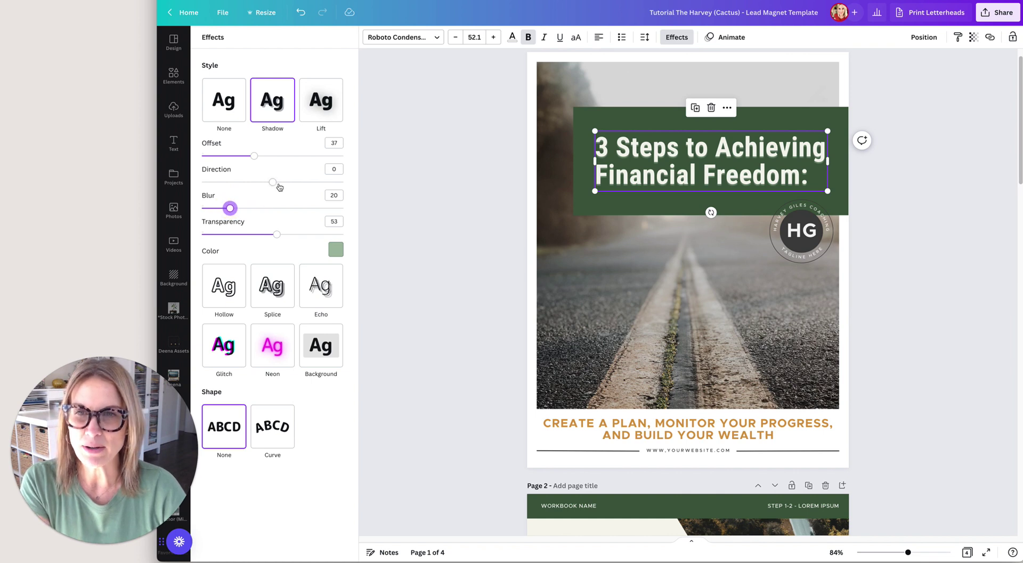
drag(272, 182, 304, 185)
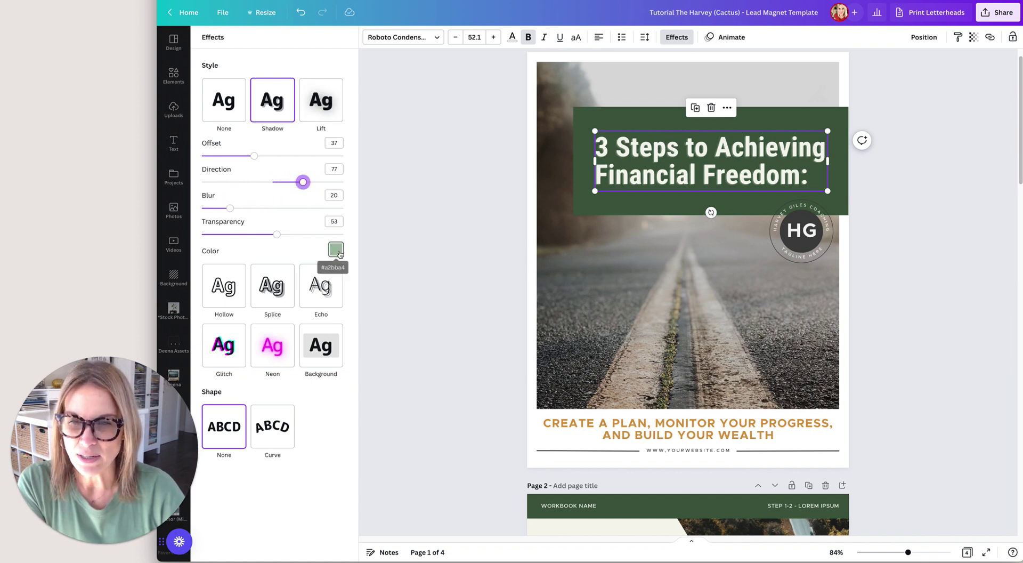
click(326, 68)
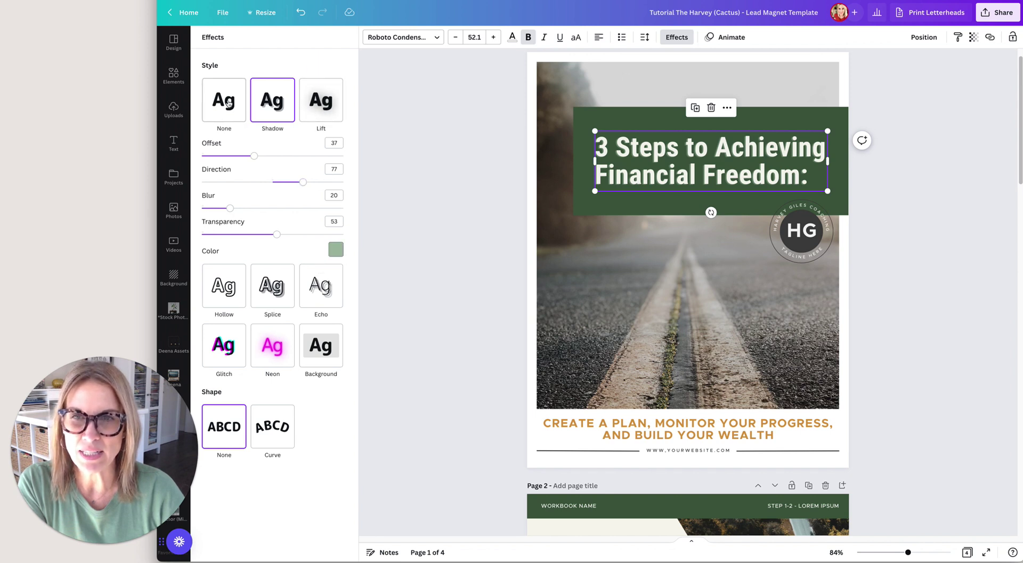
Step: Replace the shadow with the Lift effect at intensity 99, then reselect the title
click(227, 103)
click(315, 113)
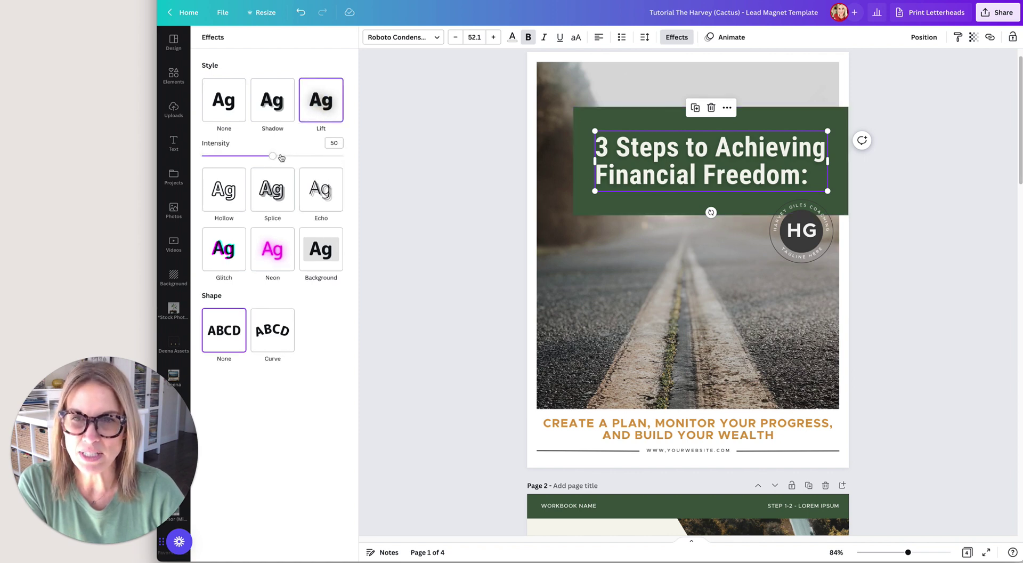
drag(295, 157, 342, 156)
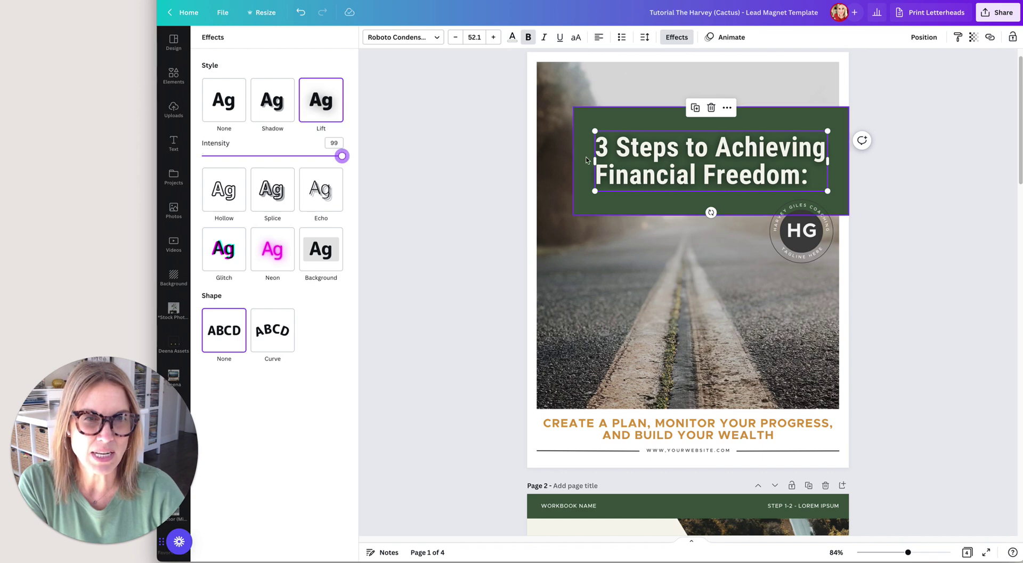
click(416, 186)
click(393, 190)
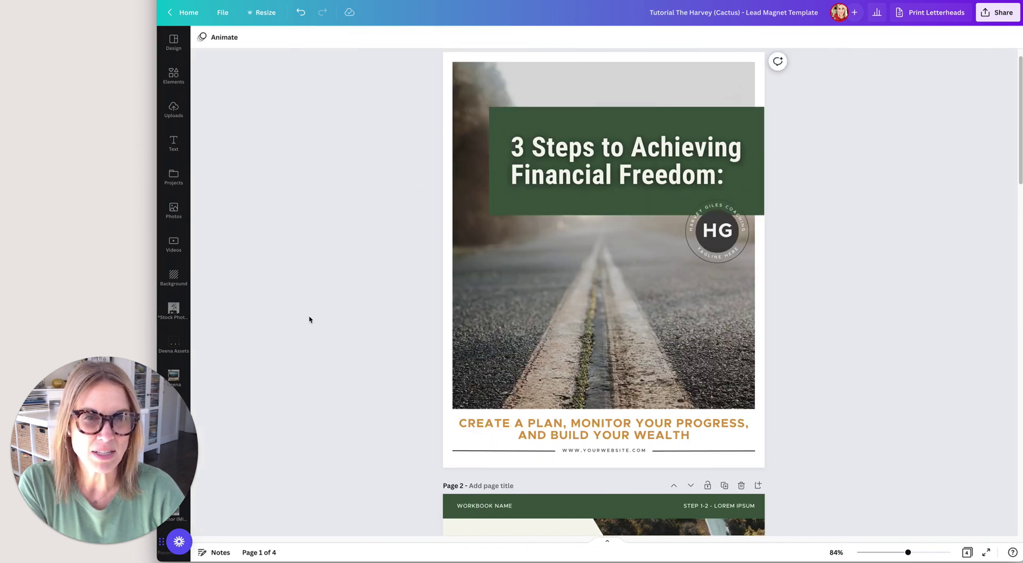
click(548, 170)
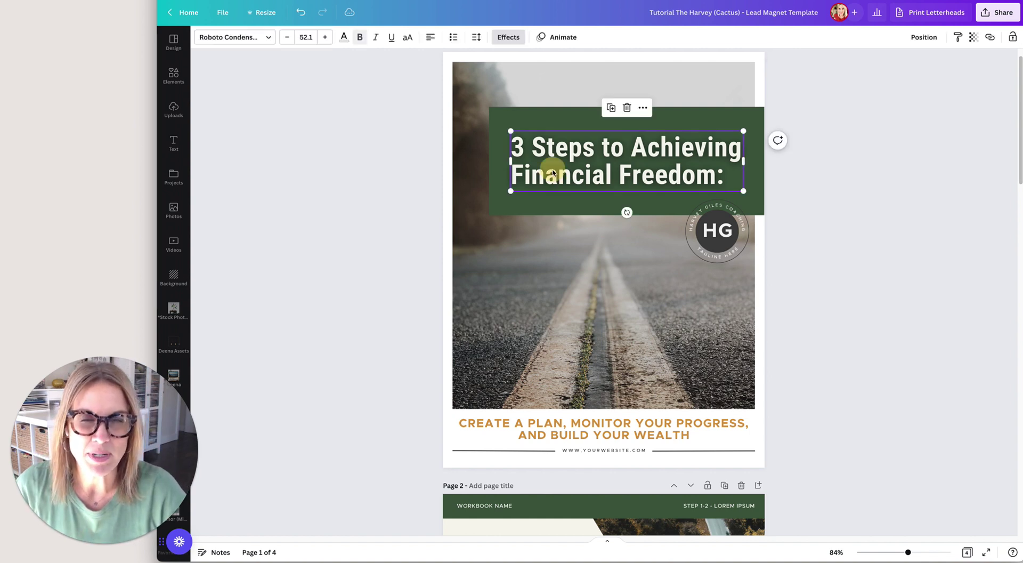
Step: Apply the Hollow effect to the title with outline thickness 15
click(509, 37)
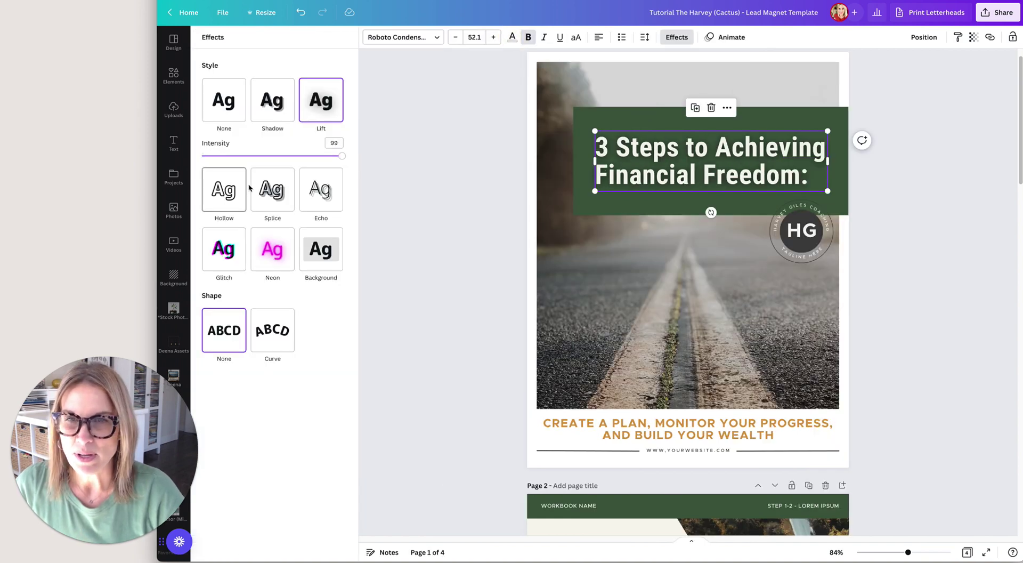
click(224, 189)
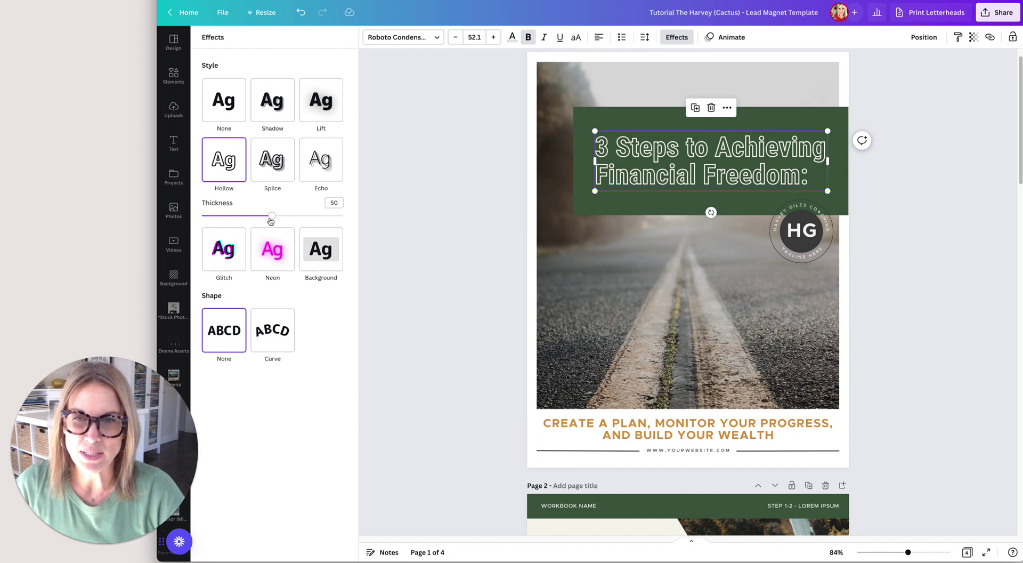
drag(269, 219, 227, 215)
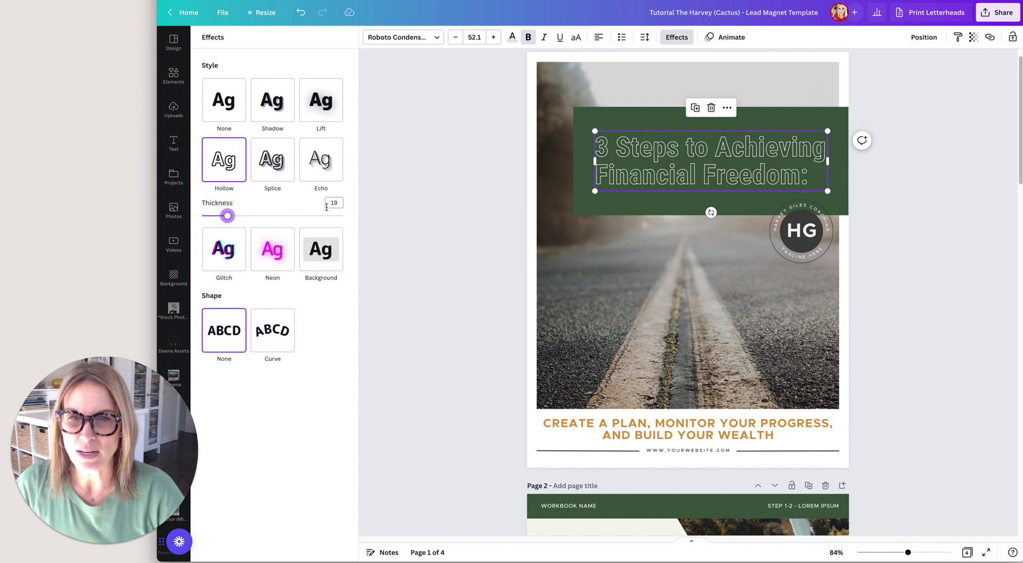
click(312, 215)
click(222, 214)
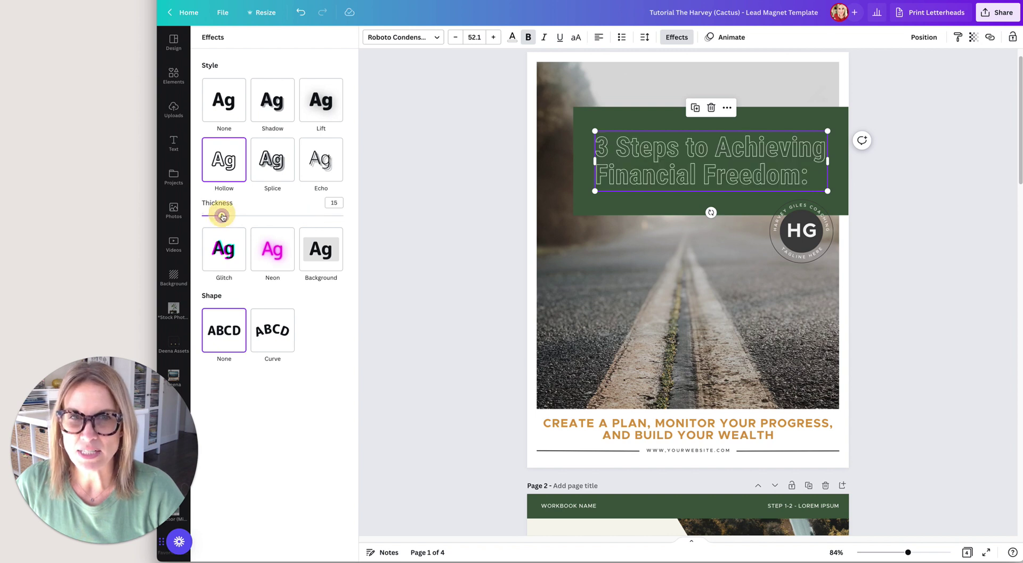
Step: Try sage, orange and white text colours, keep white, and reset the effect to None
click(512, 39)
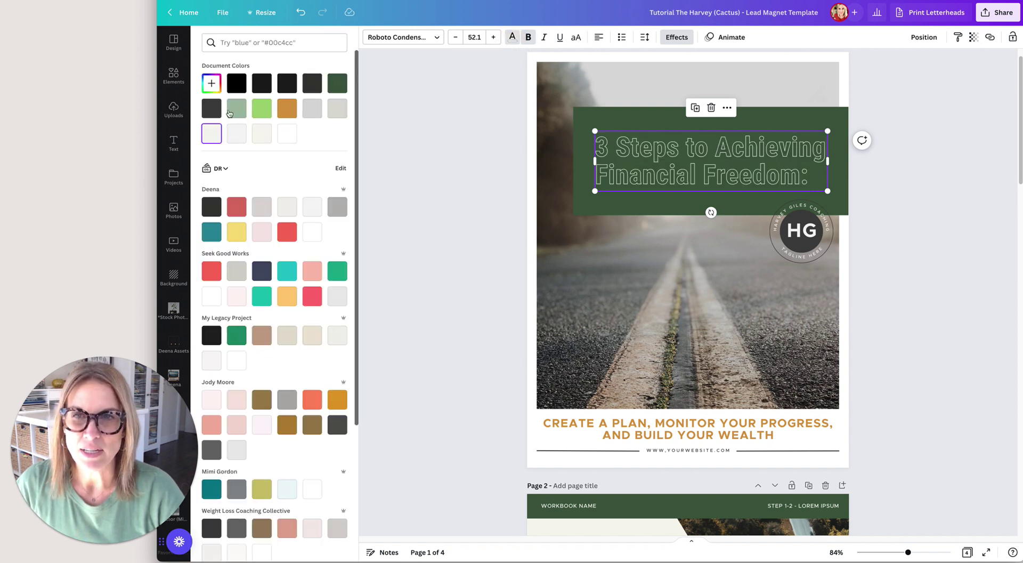
click(235, 111)
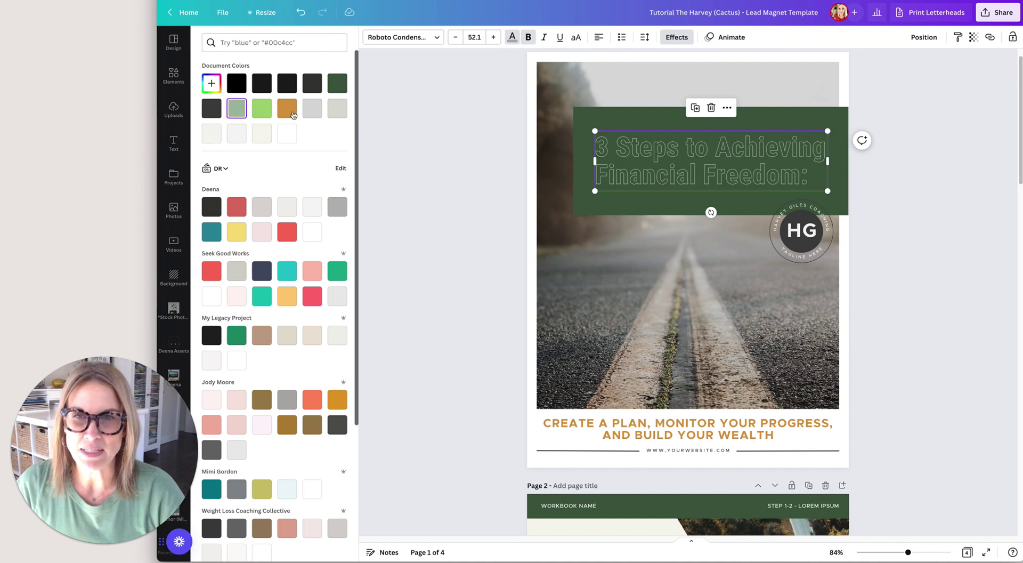
click(291, 112)
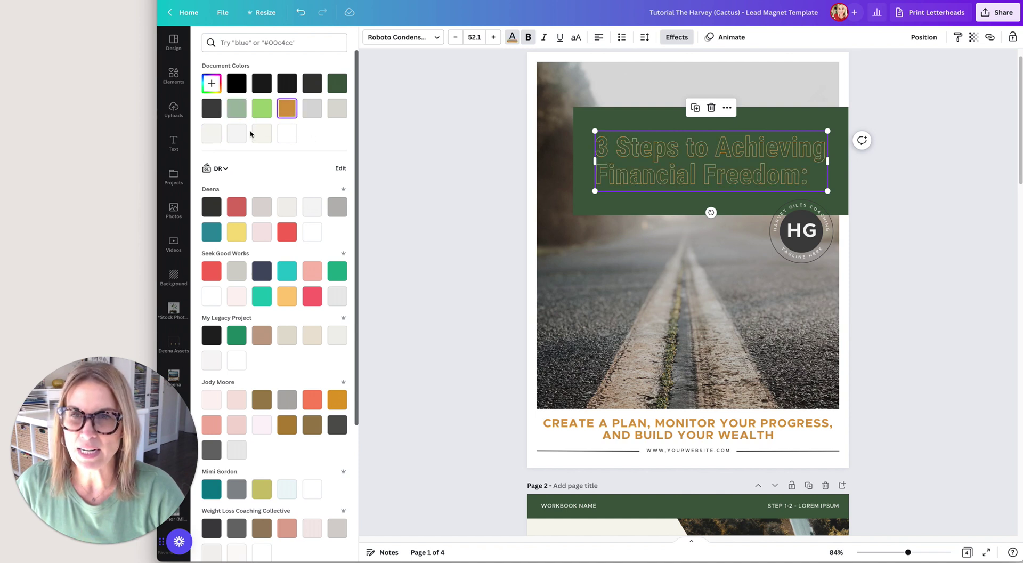
click(287, 134)
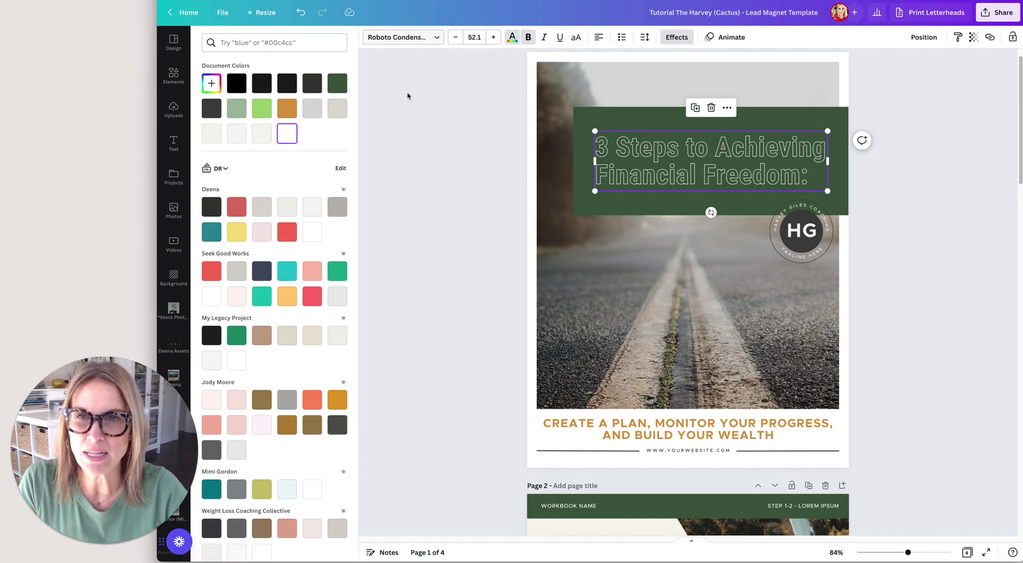
key(Escape)
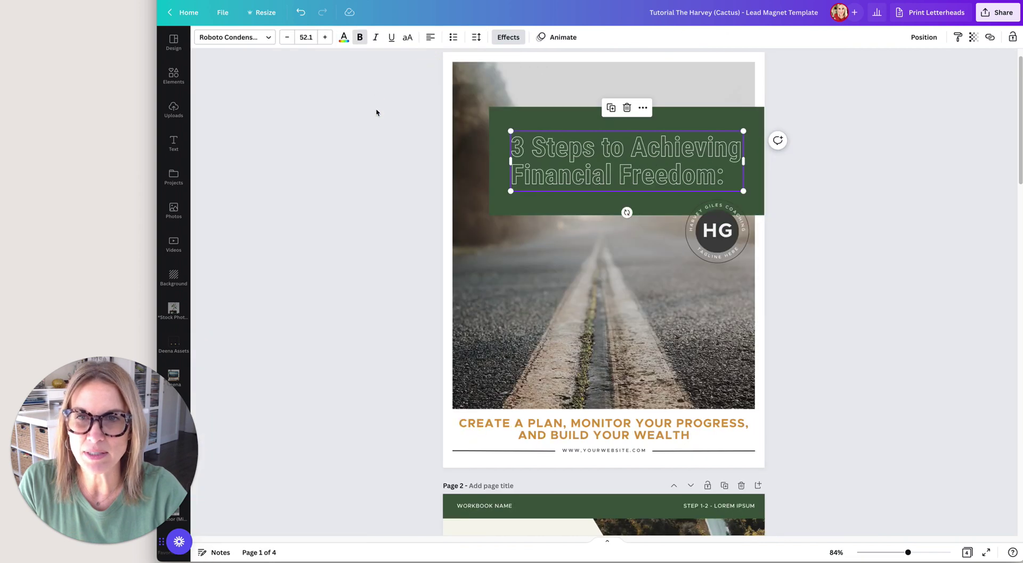
click(509, 37)
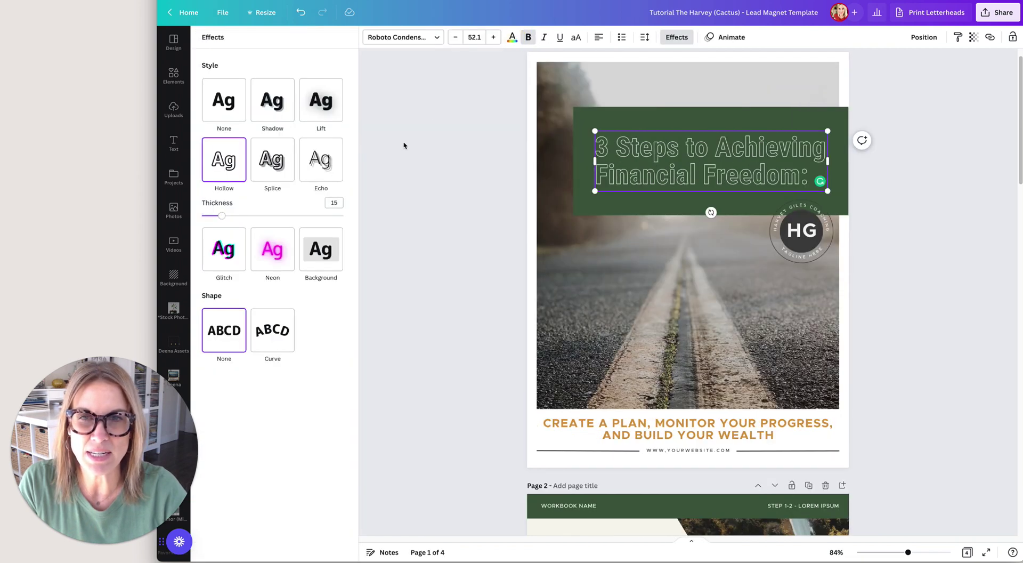
click(235, 106)
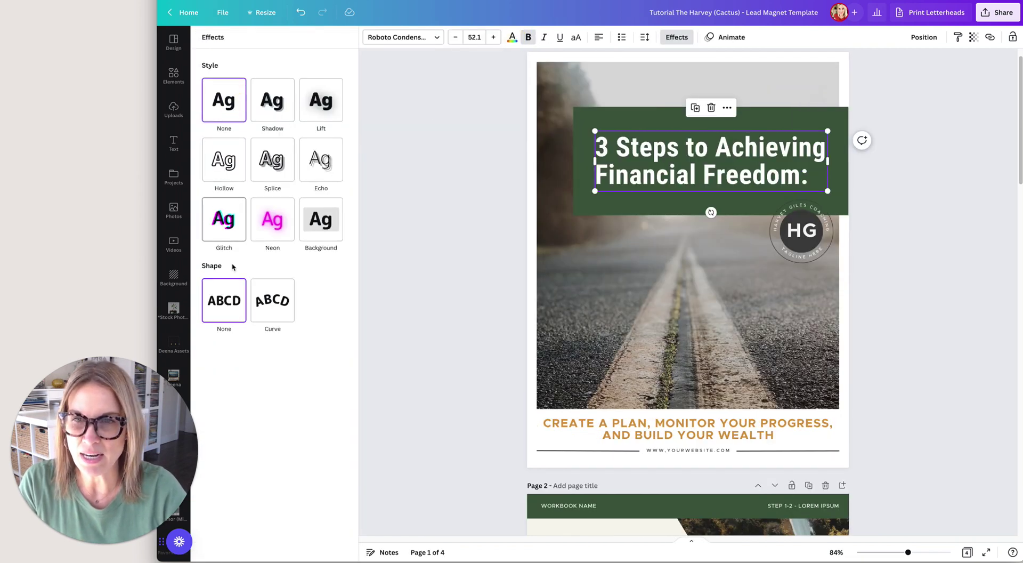
Step: Apply Splice to the title with offset 1, direction -41, sage colour and thickness 27
click(277, 163)
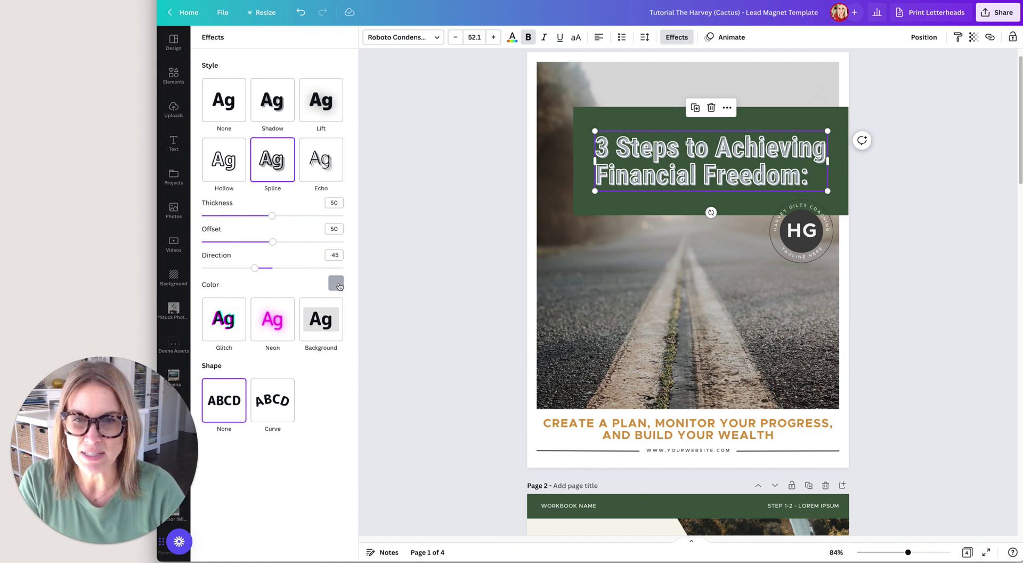
drag(272, 241, 189, 241)
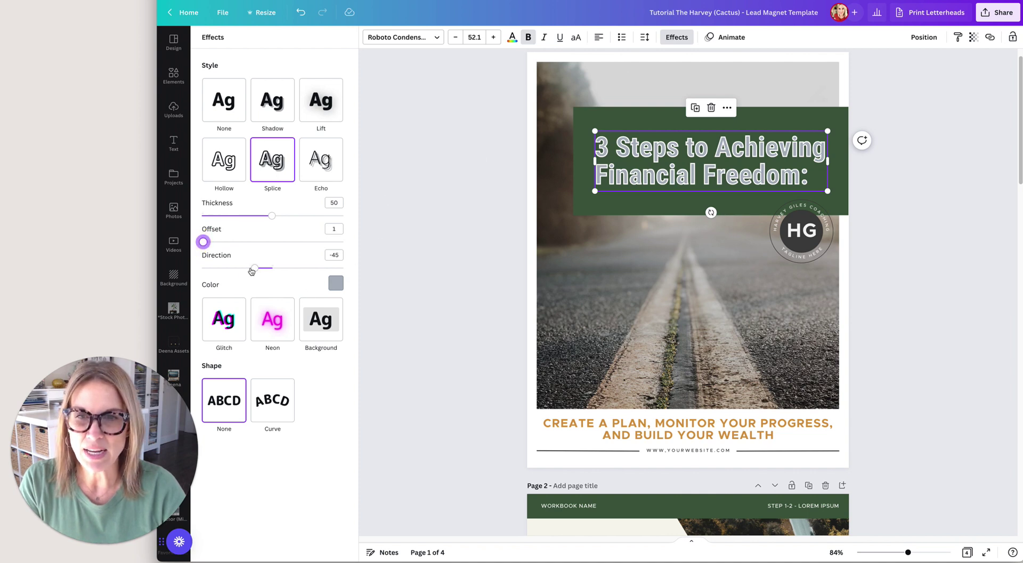
drag(253, 271, 256, 270)
click(337, 283)
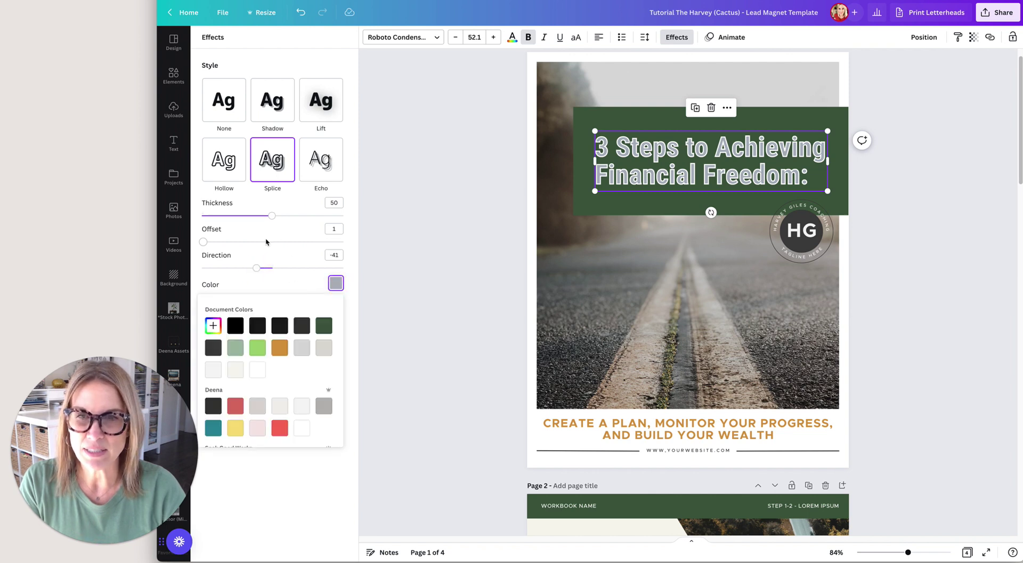
click(238, 352)
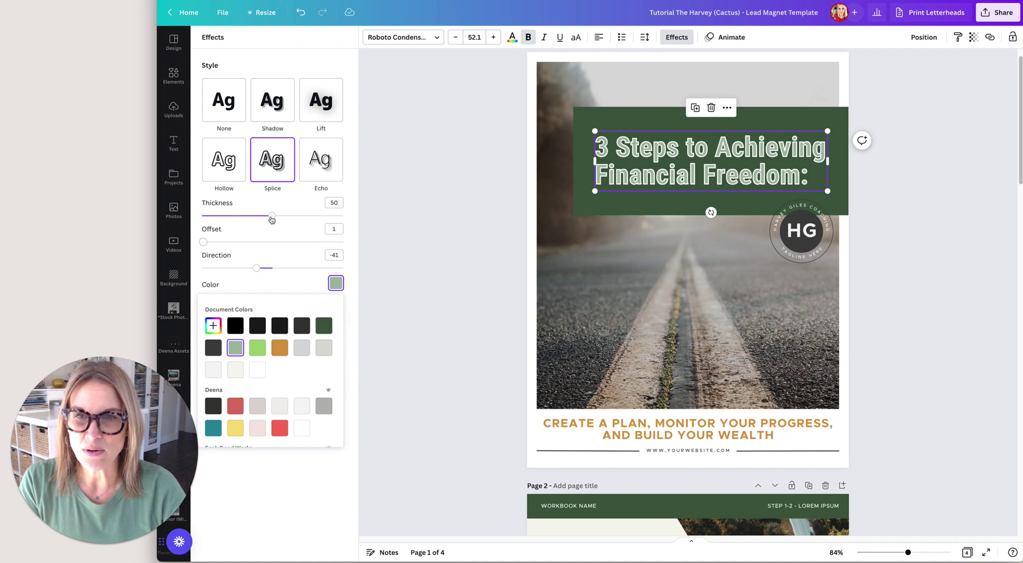
click(351, 294)
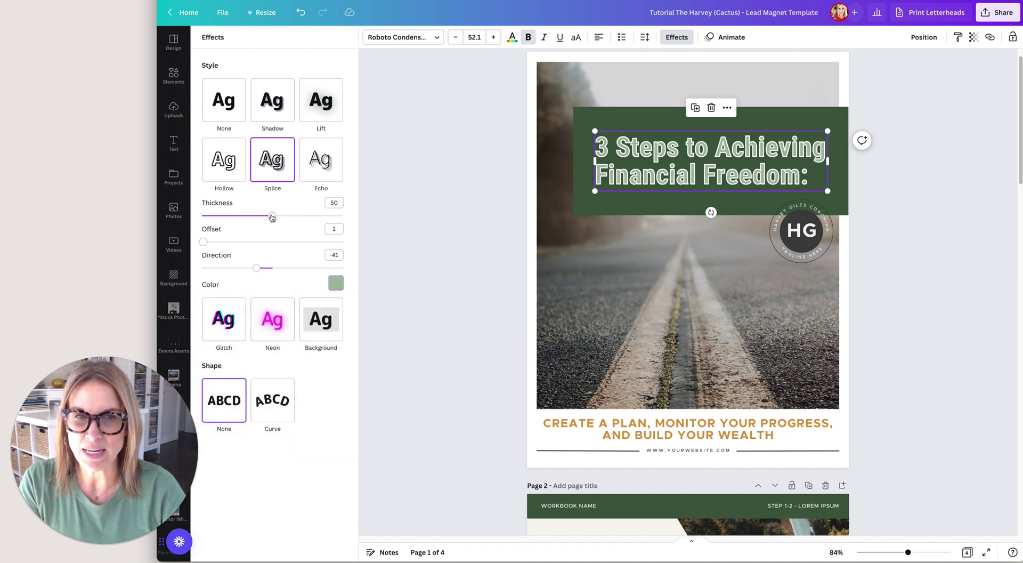
drag(272, 217, 239, 215)
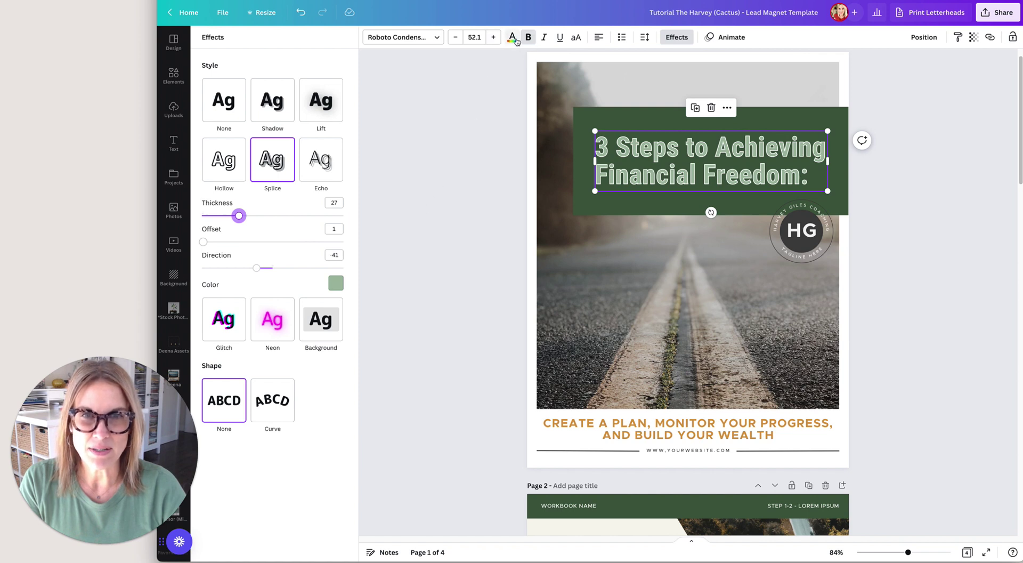
Step: Try black, dark green and beige title colours, settling on sage green
click(513, 37)
click(234, 85)
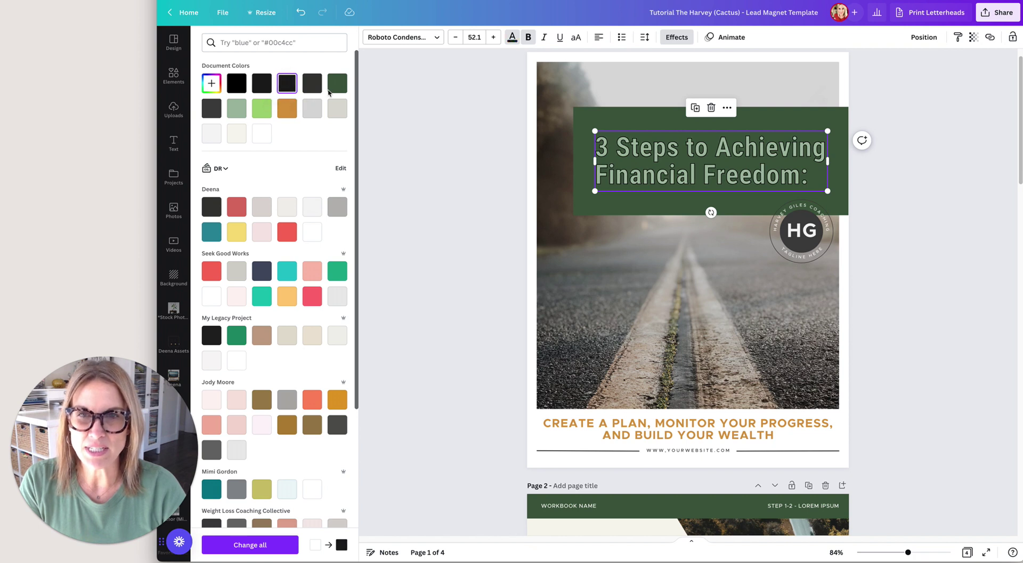
click(336, 88)
click(332, 105)
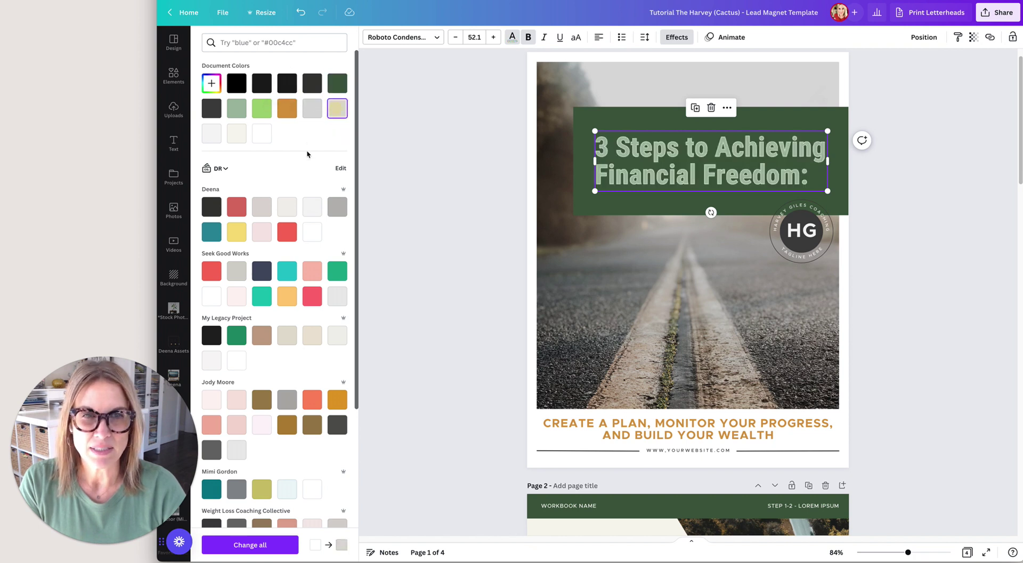
click(238, 110)
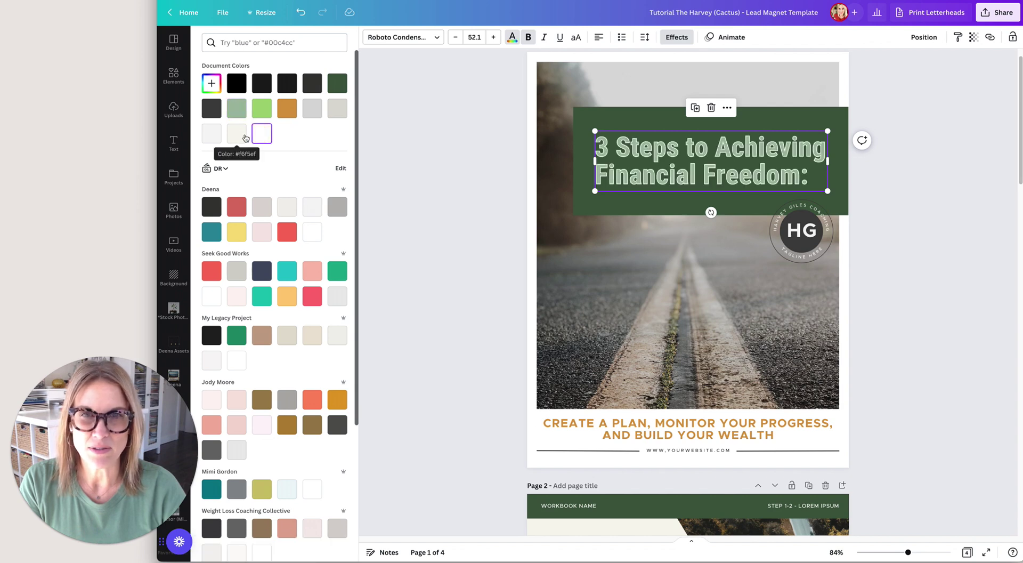
click(428, 115)
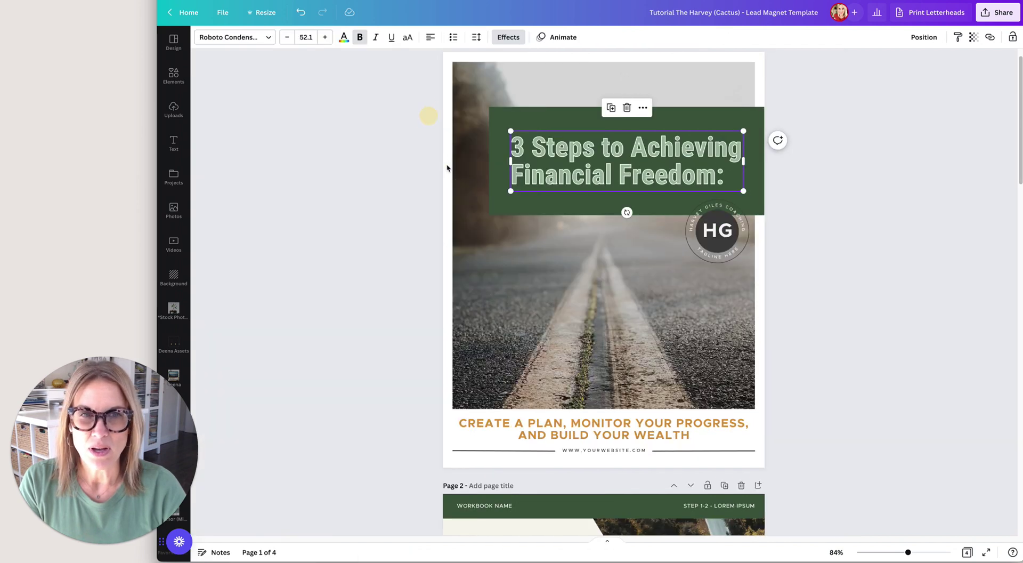
Step: Replace Splice with an Echo effect coloured dark grey on the title
click(509, 36)
click(232, 118)
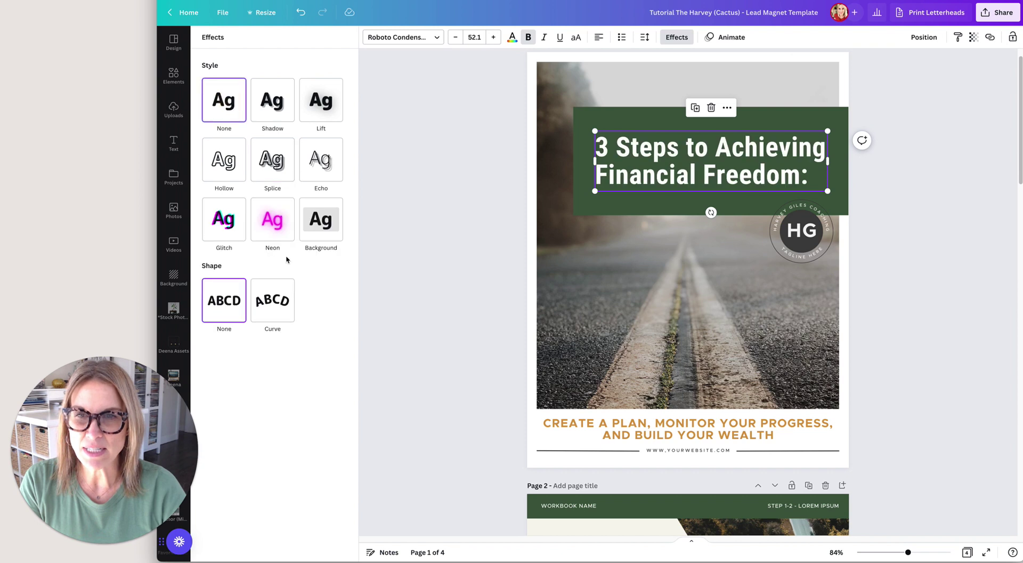
click(321, 159)
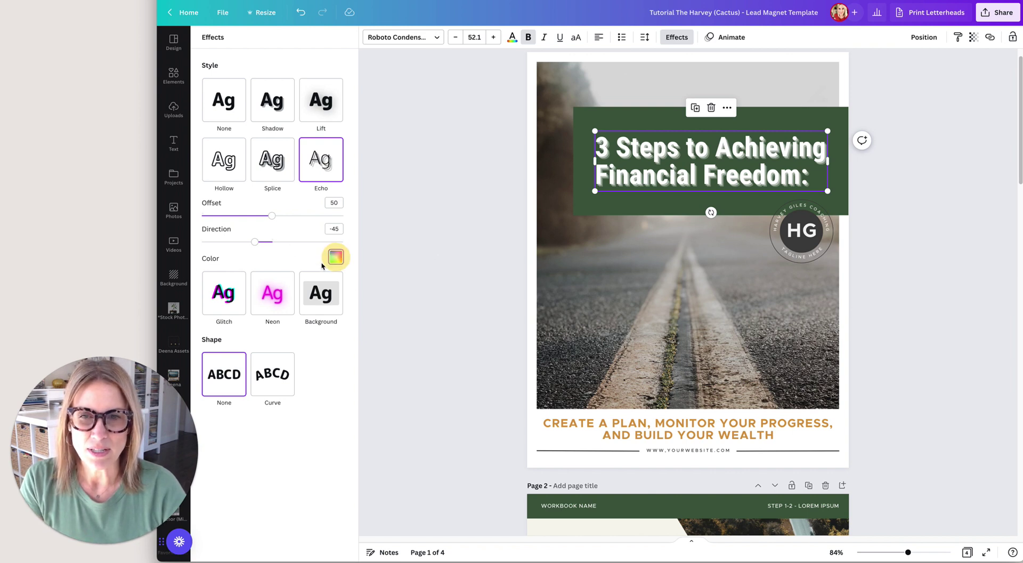
click(337, 258)
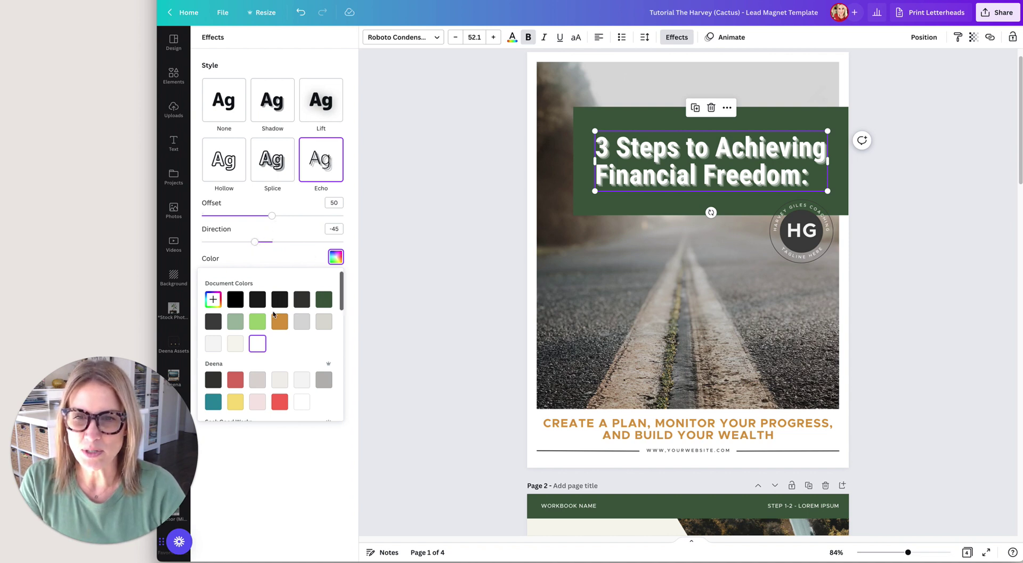
click(221, 323)
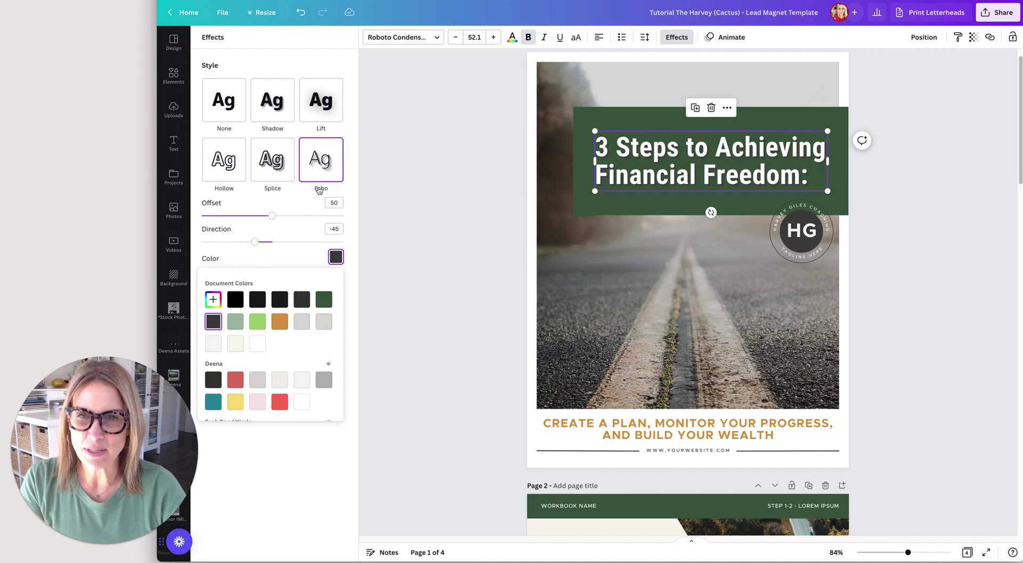
click(444, 157)
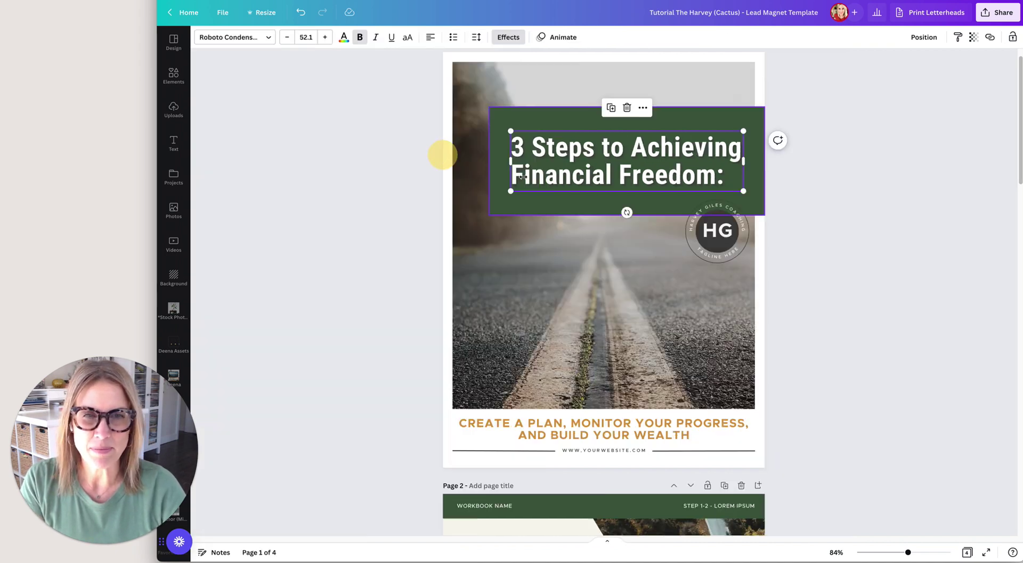
Step: Switch the Echo for a Neon glow at intensity 16, after briefly trying Glitch
click(508, 36)
click(224, 100)
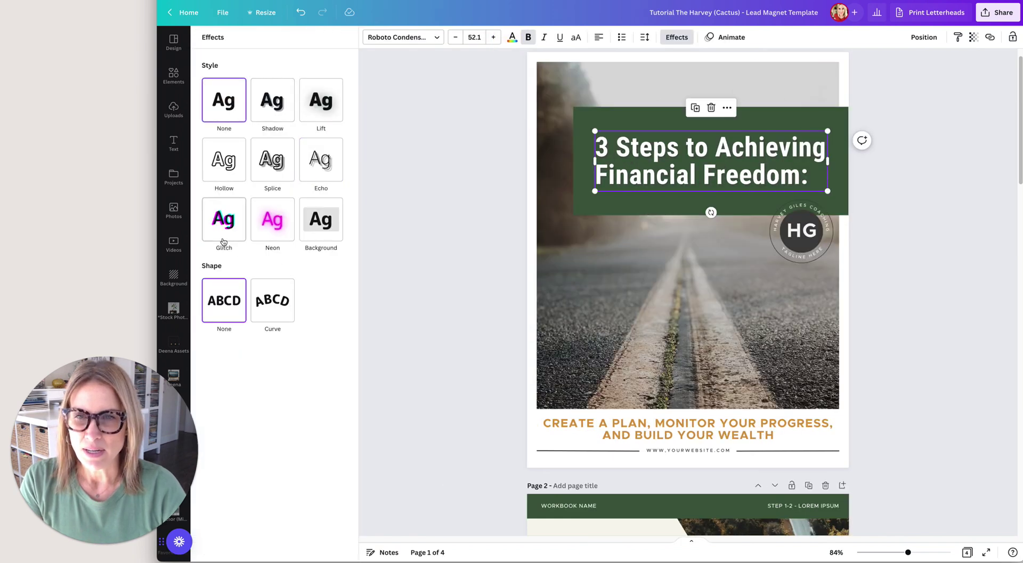
click(226, 222)
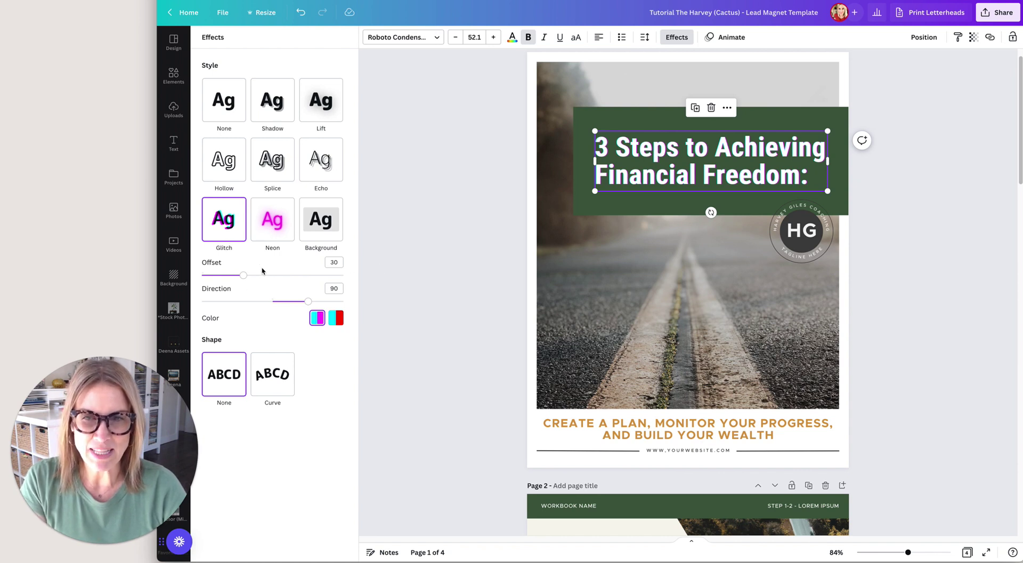
click(274, 224)
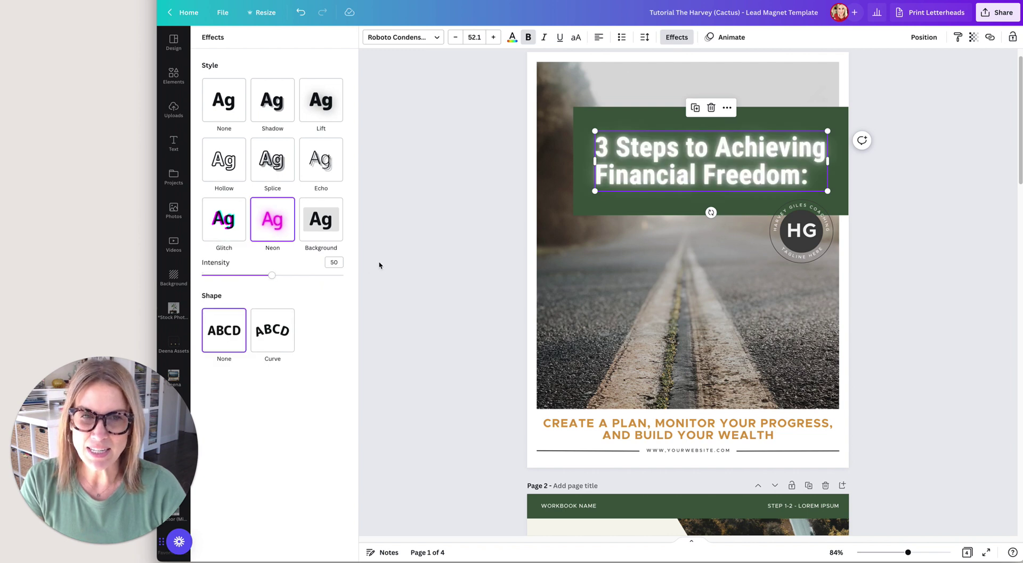
drag(270, 278, 231, 277)
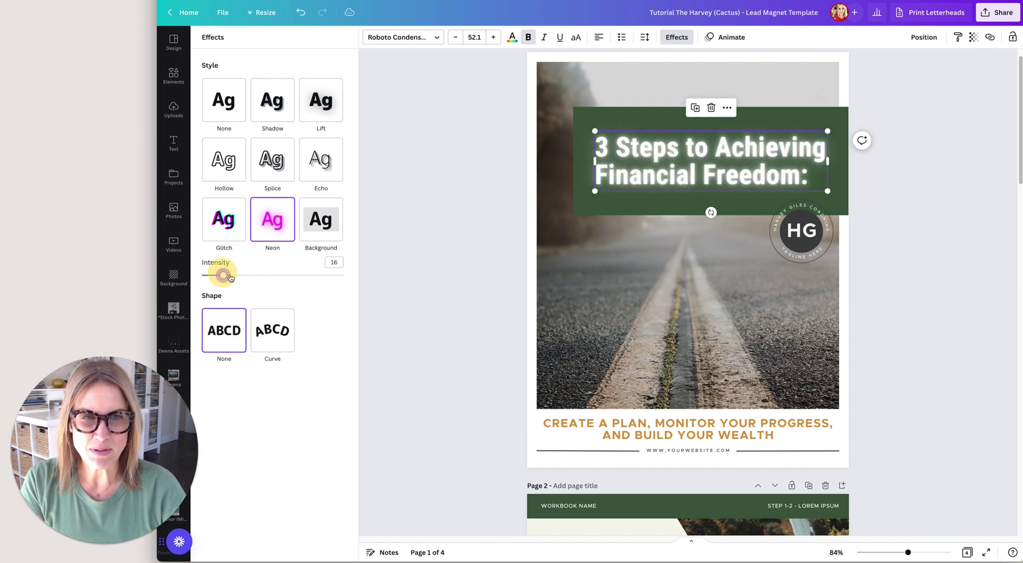
Step: Try a rounded Background box behind the headline, then set the effect to None
click(313, 231)
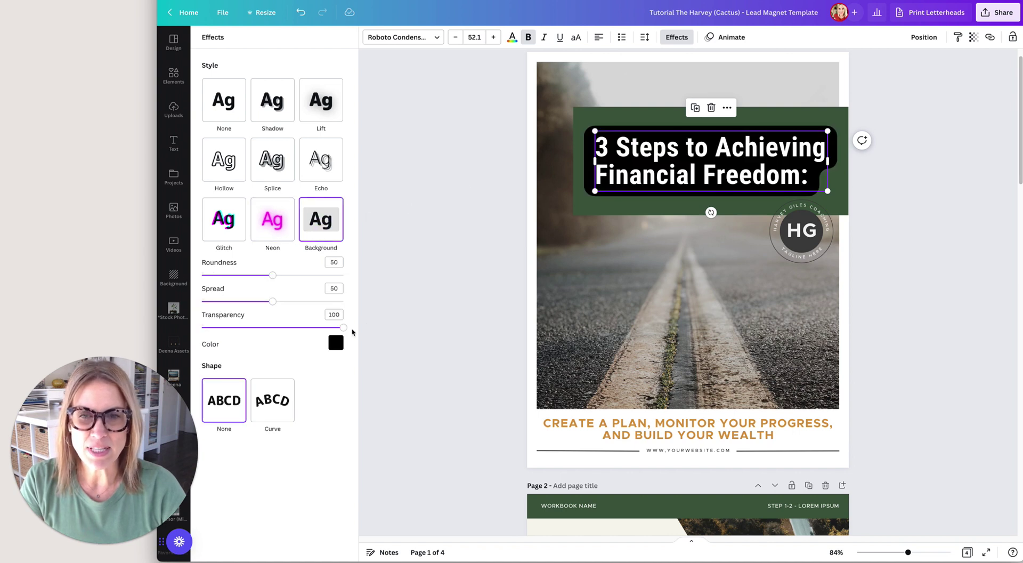
drag(271, 275, 239, 327)
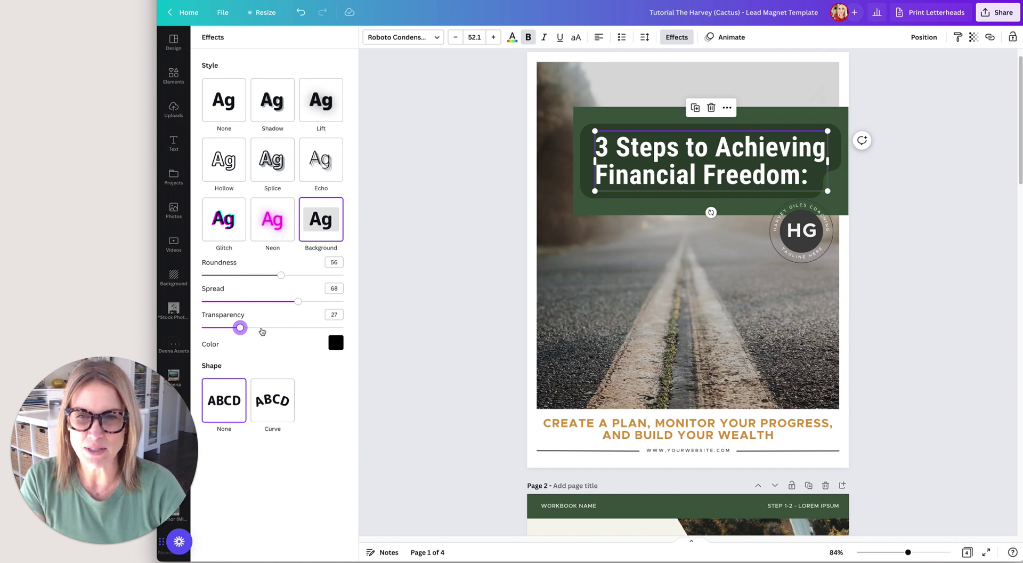
click(224, 112)
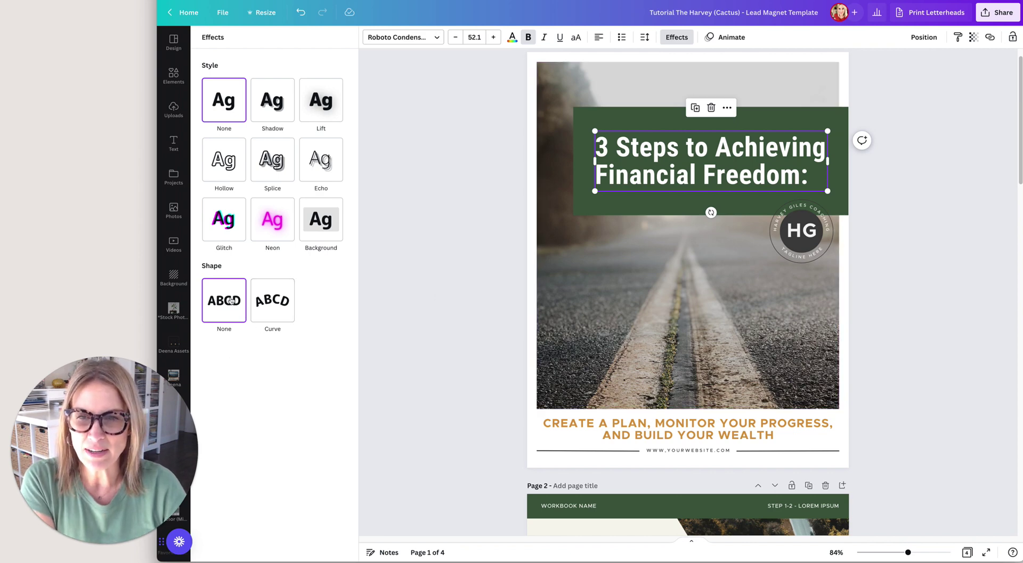
Step: Move the YOUR PARAGRAPH TEXT box from below the photo onto the road photo
click(618, 308)
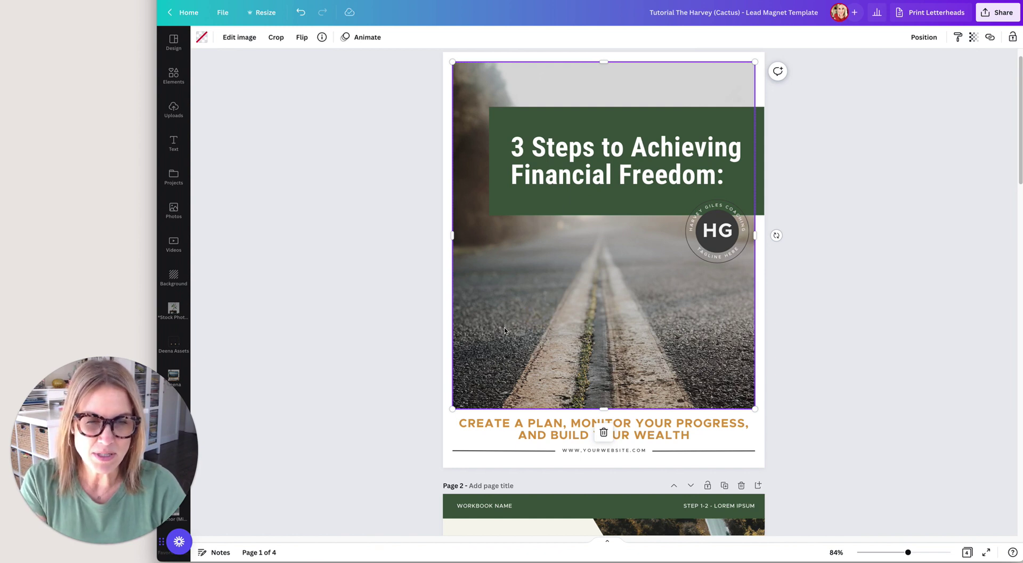
click(604, 411)
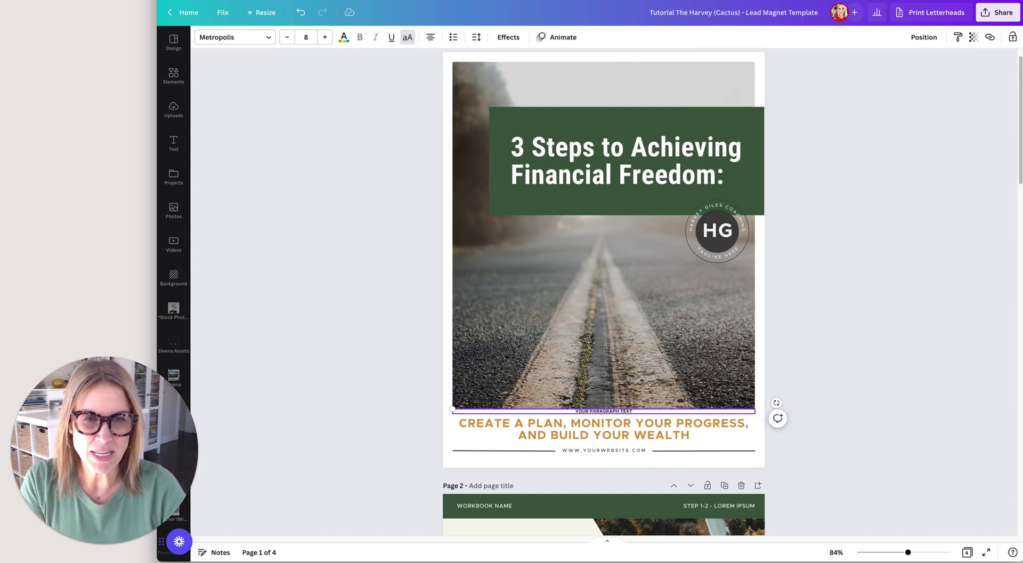
click(384, 398)
click(604, 410)
drag(604, 411, 609, 303)
Step: Size the paragraph text to 56, colour it white, and fit it on one line
click(324, 37)
click(306, 37)
click(305, 323)
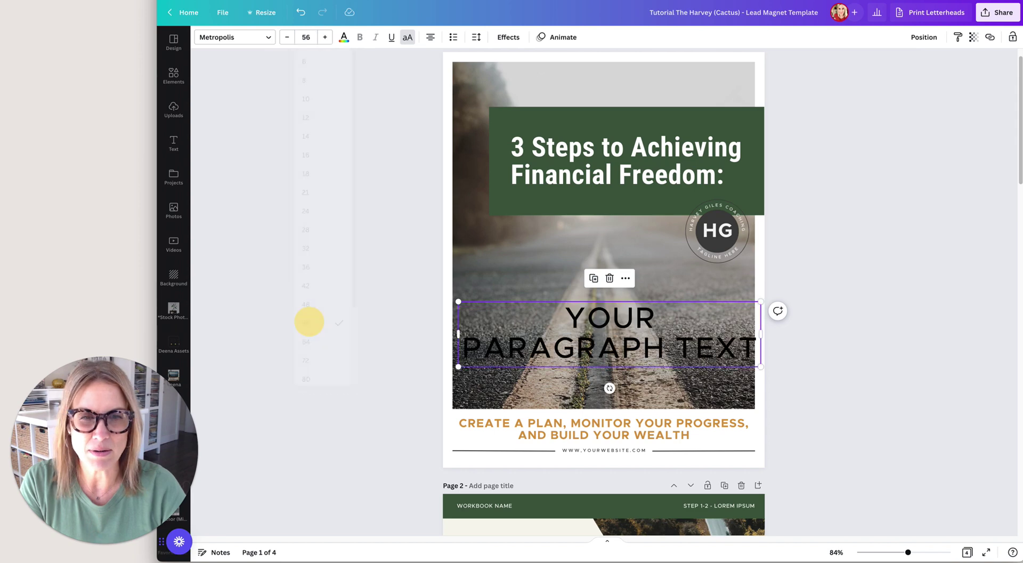
drag(761, 365, 696, 324)
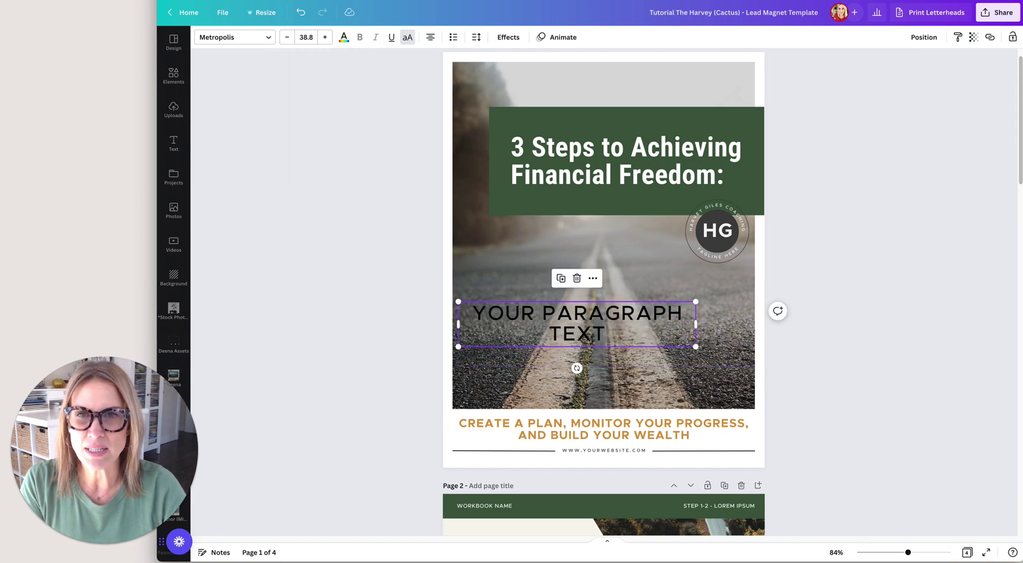
click(344, 37)
click(261, 133)
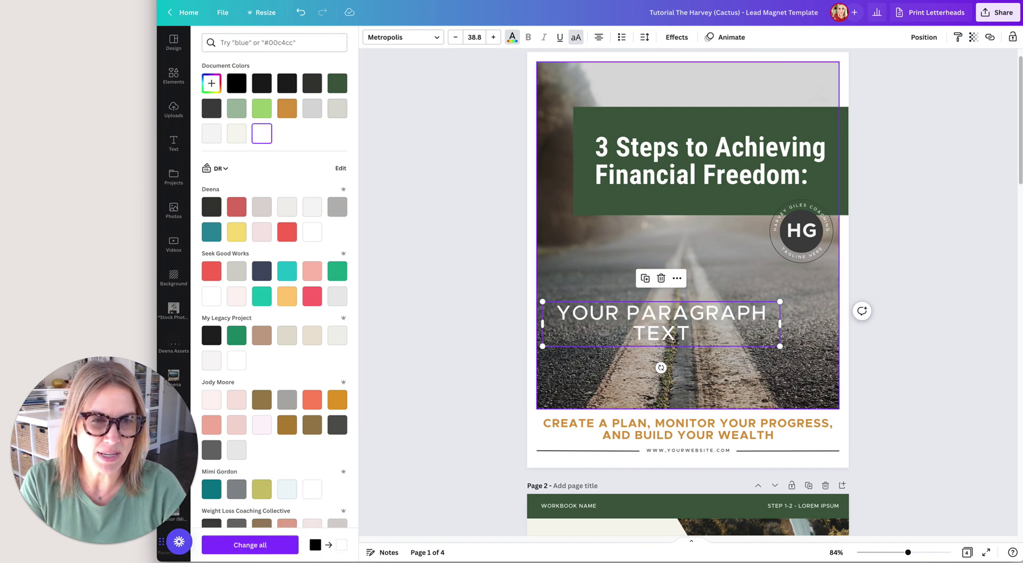
drag(779, 346, 802, 318)
click(391, 240)
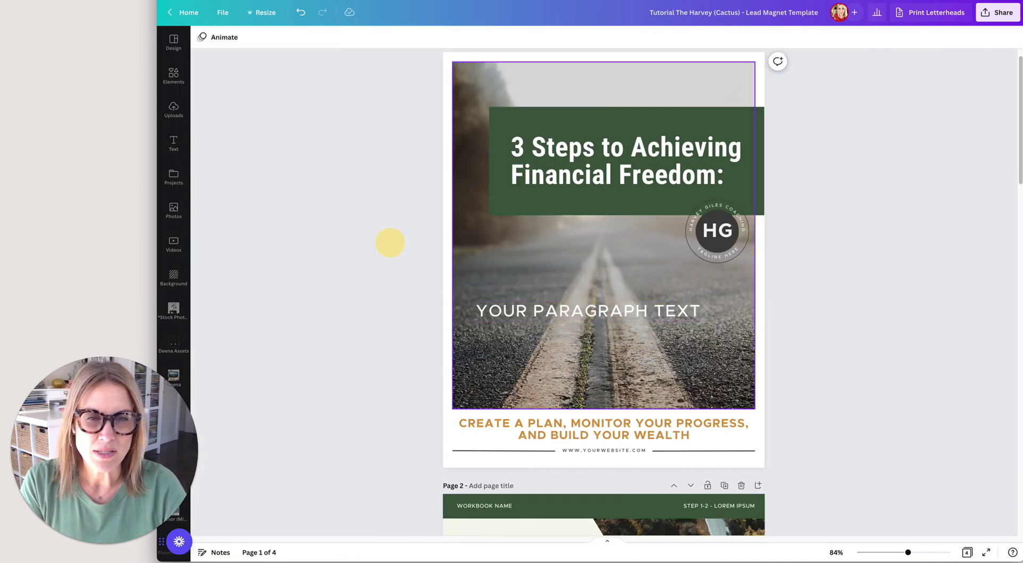
drag(548, 309, 555, 299)
Step: Widen the paragraph line's letter spacing to 259, trying a curve before setting Curve back to 0
click(509, 37)
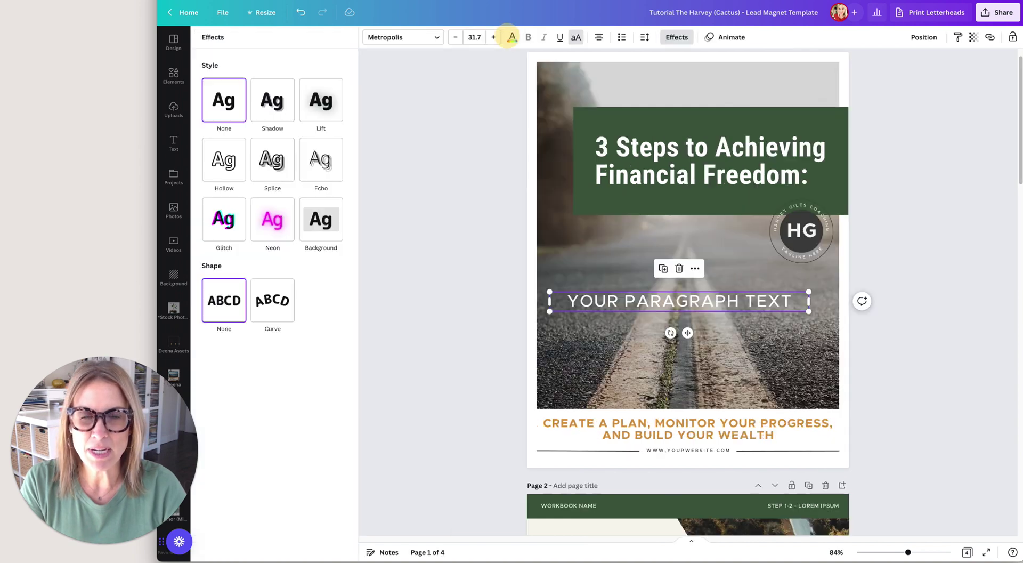
click(273, 299)
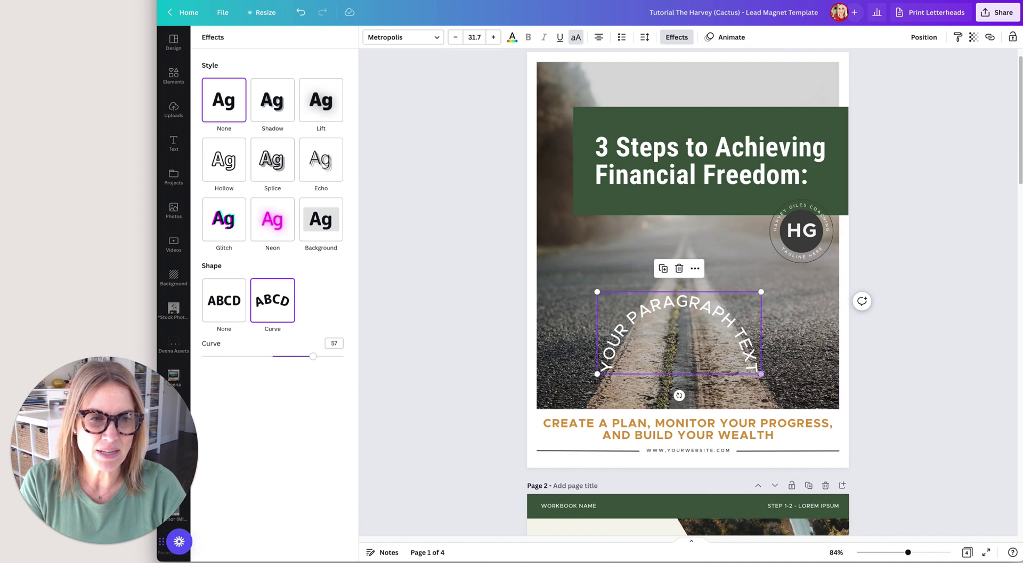
drag(314, 356, 296, 356)
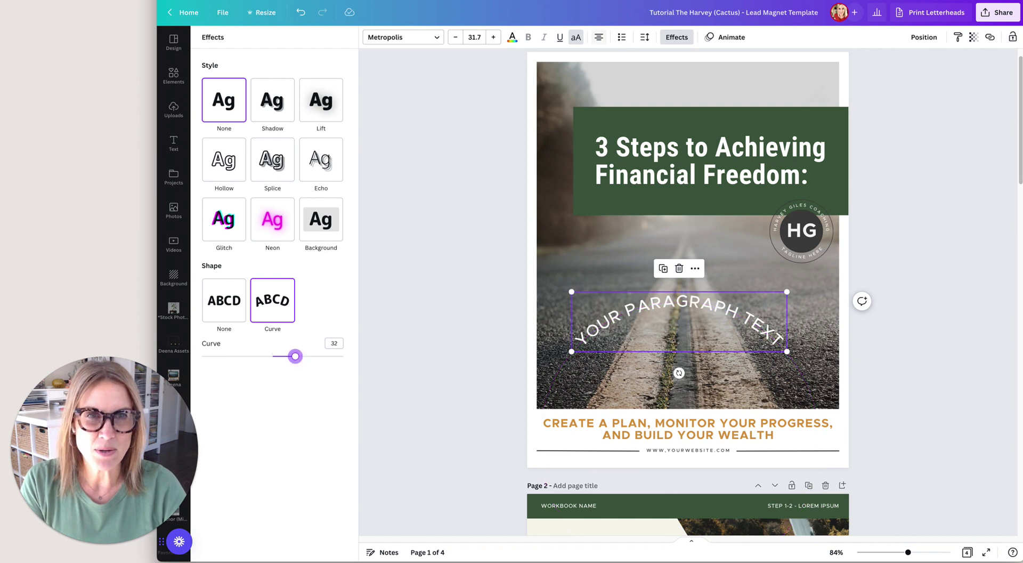
click(644, 36)
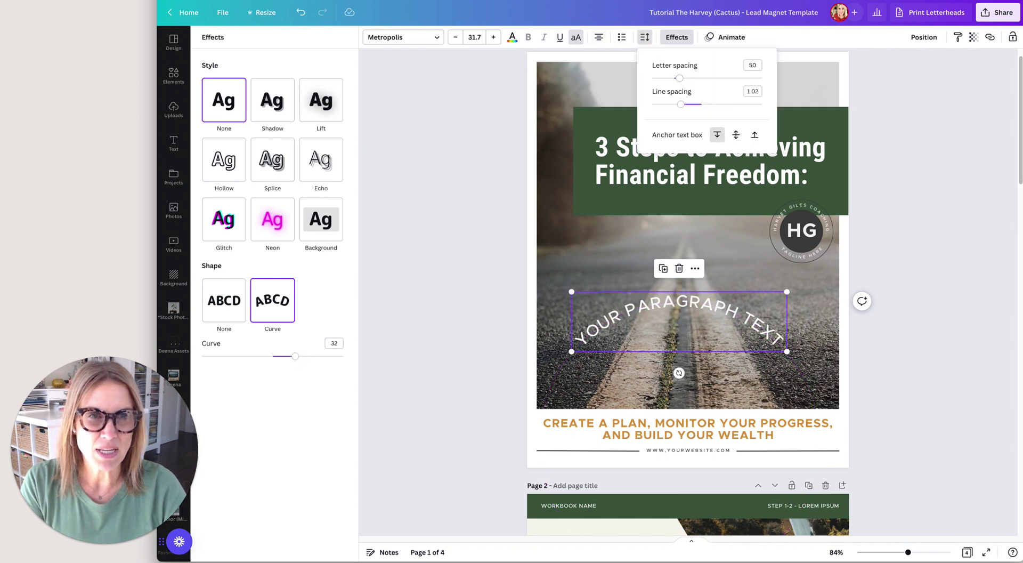
drag(680, 78, 708, 78)
click(443, 173)
drag(540, 318, 543, 315)
click(508, 37)
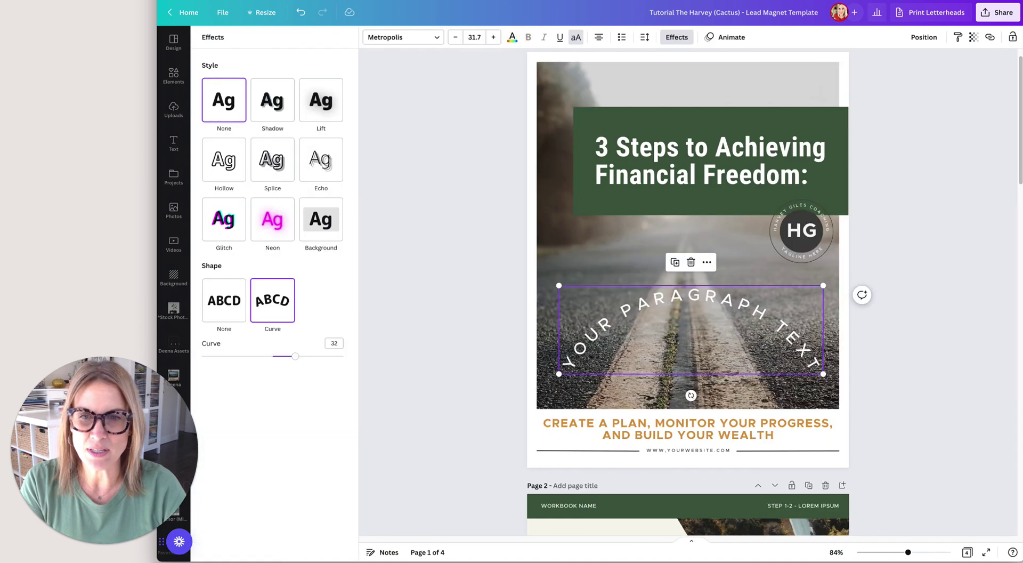
drag(295, 356, 273, 356)
click(431, 311)
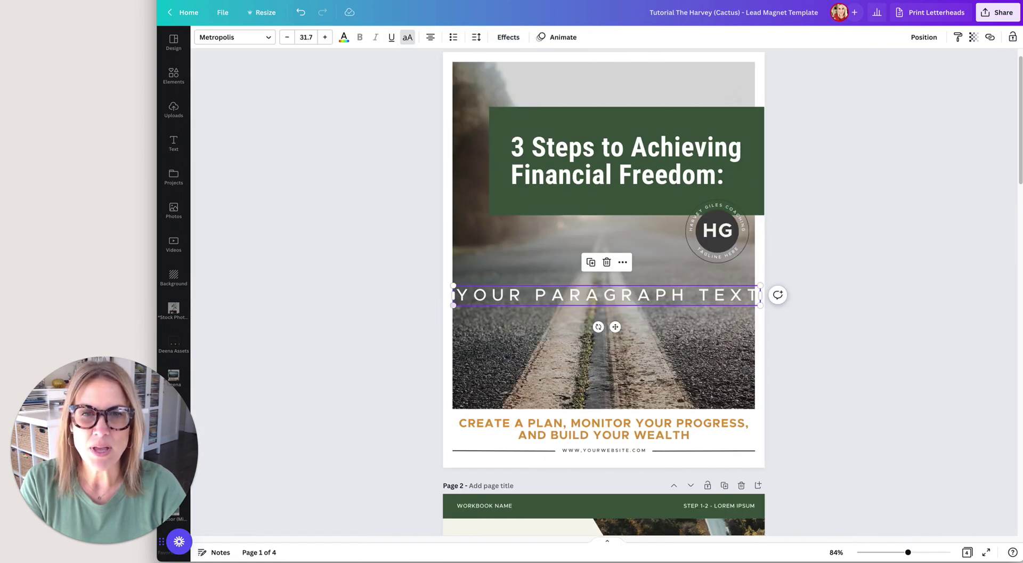
click(355, 306)
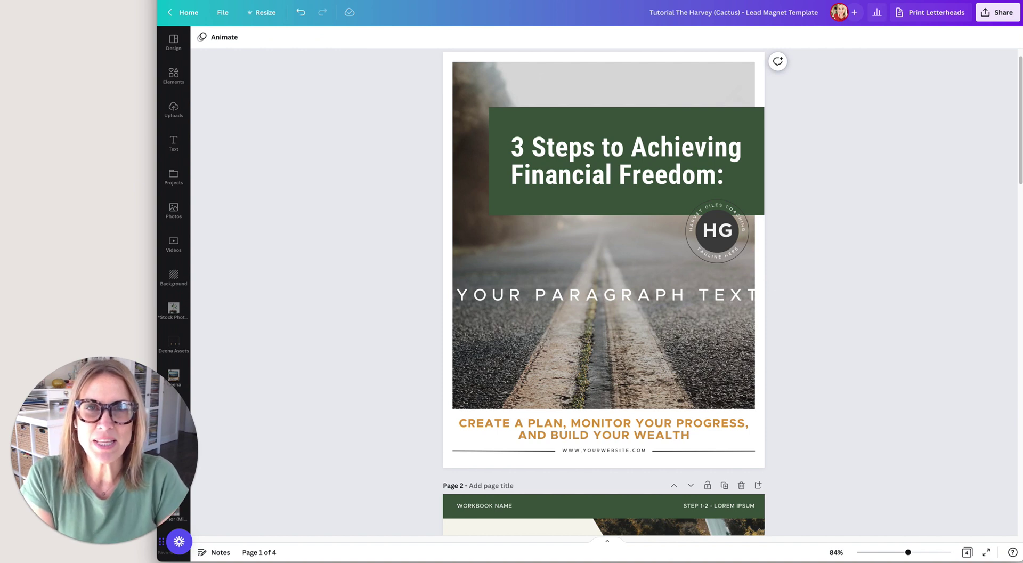